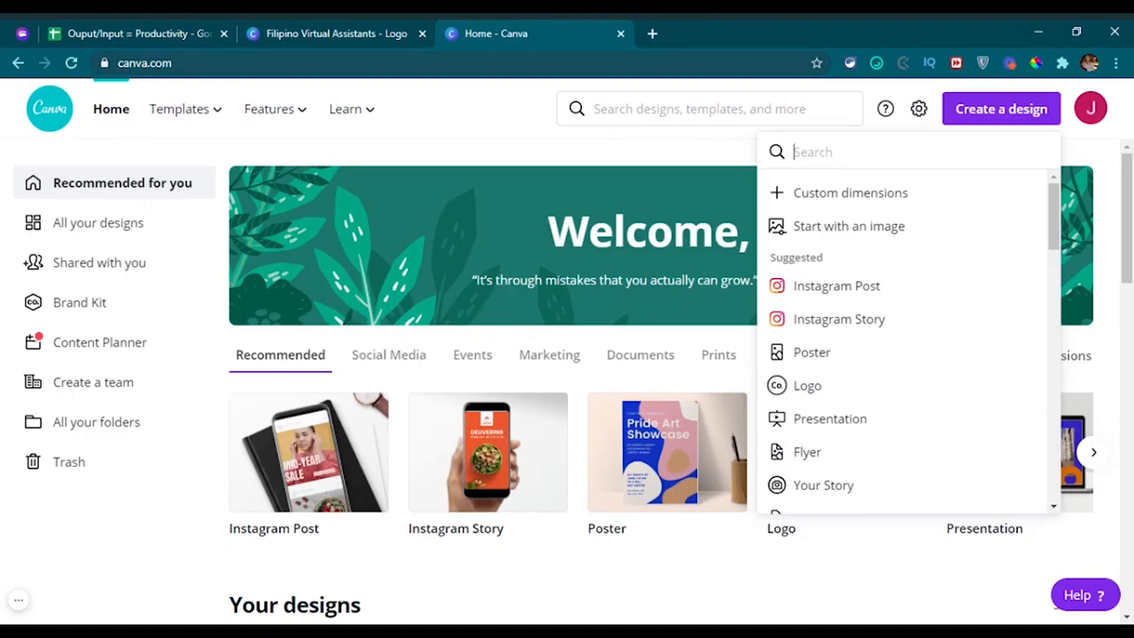
Create a new blank design of the Logo type, finding it with the search term "logo"
click(478, 113)
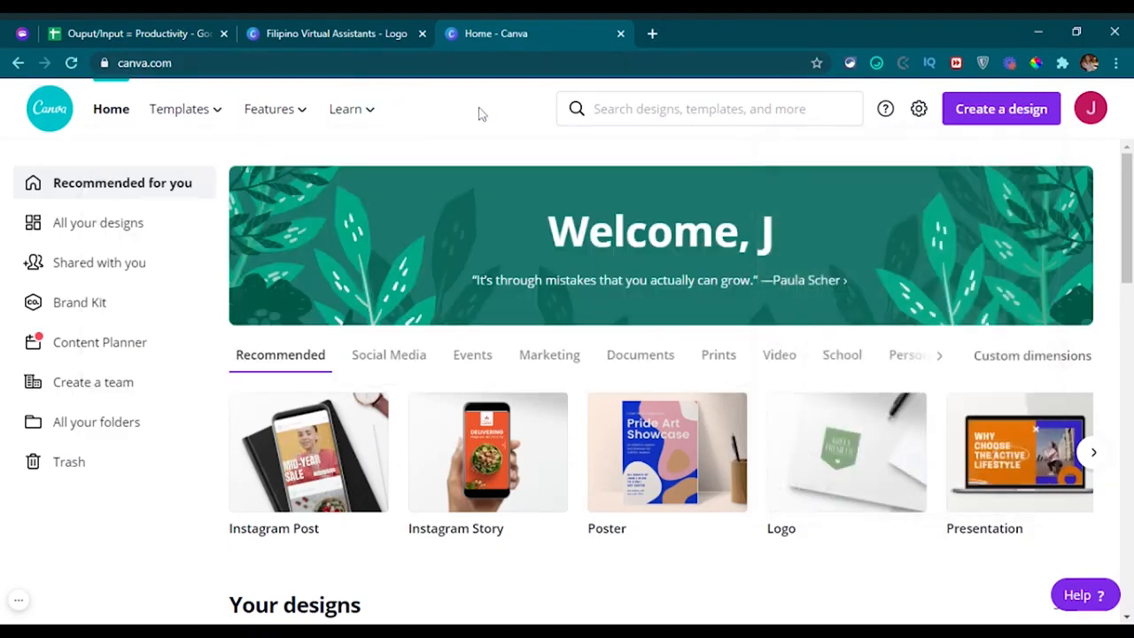
click(1012, 115)
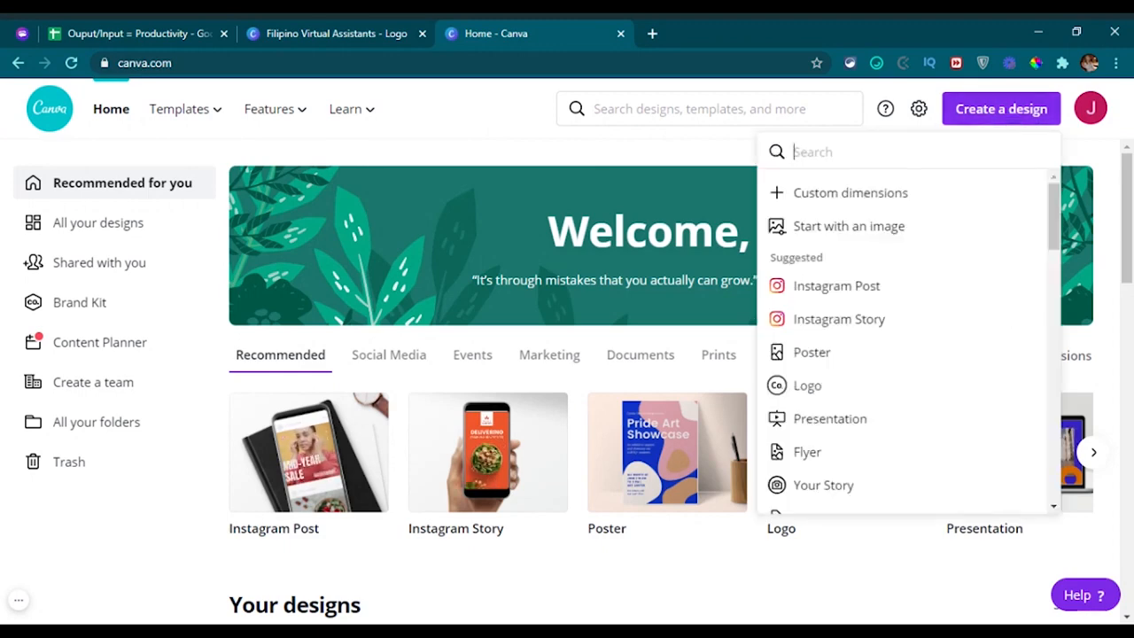
text(logo)
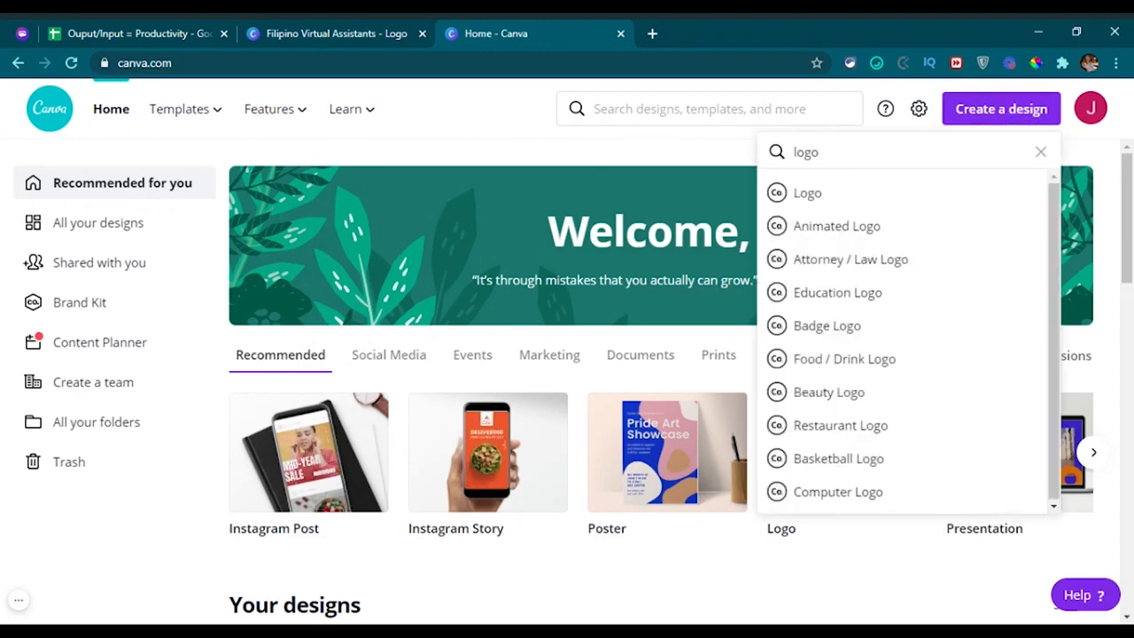
click(820, 193)
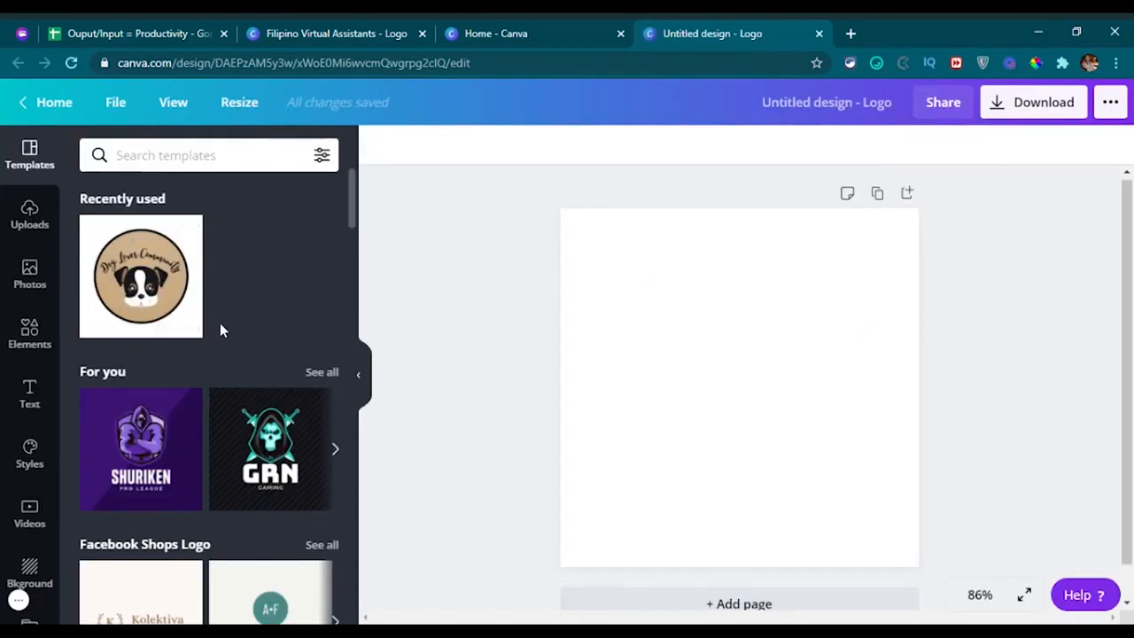
Browse the logo templates and check the details of the recently used dog-face template
scroll(220, 326, down, 4)
scroll(219, 381, down, 7)
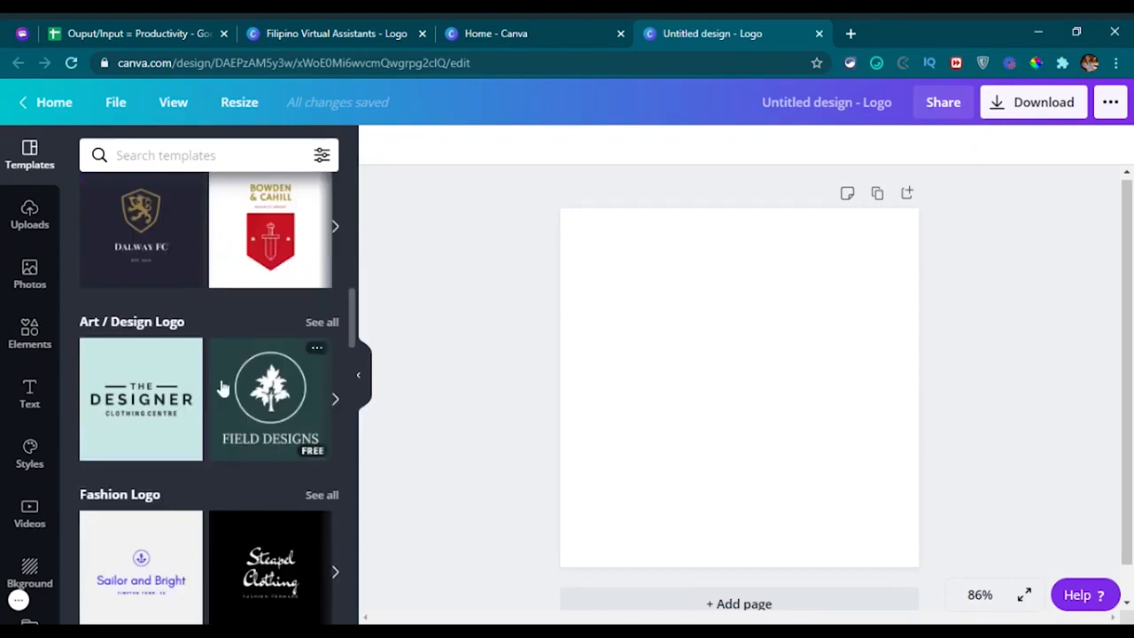
scroll(223, 386, up, 4)
scroll(223, 382, up, 5)
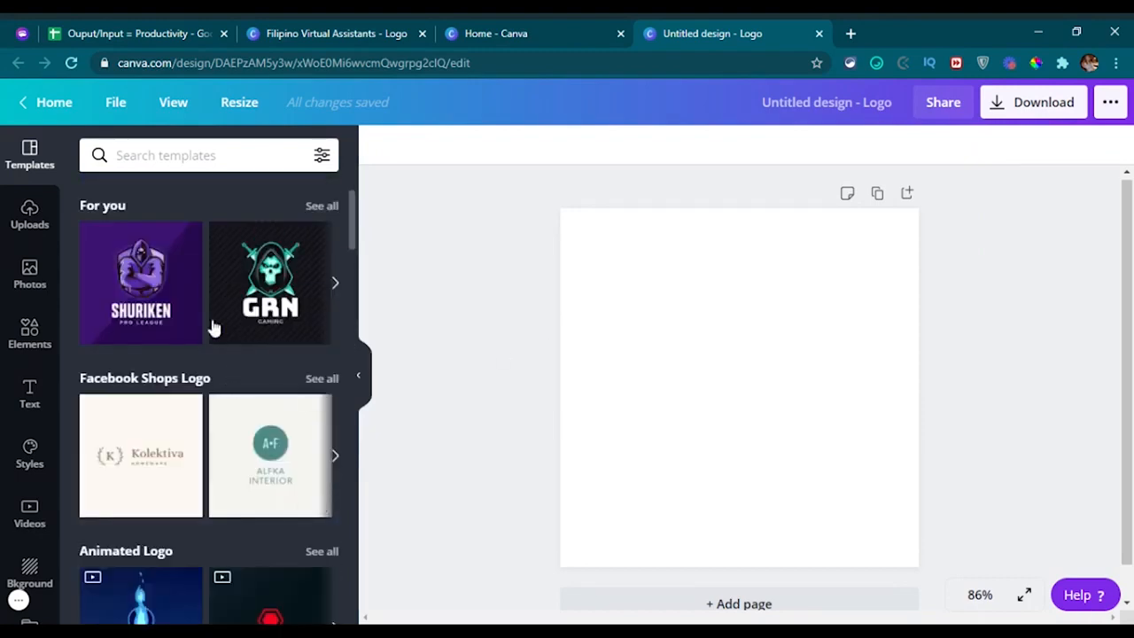
scroll(101, 384, up, 2)
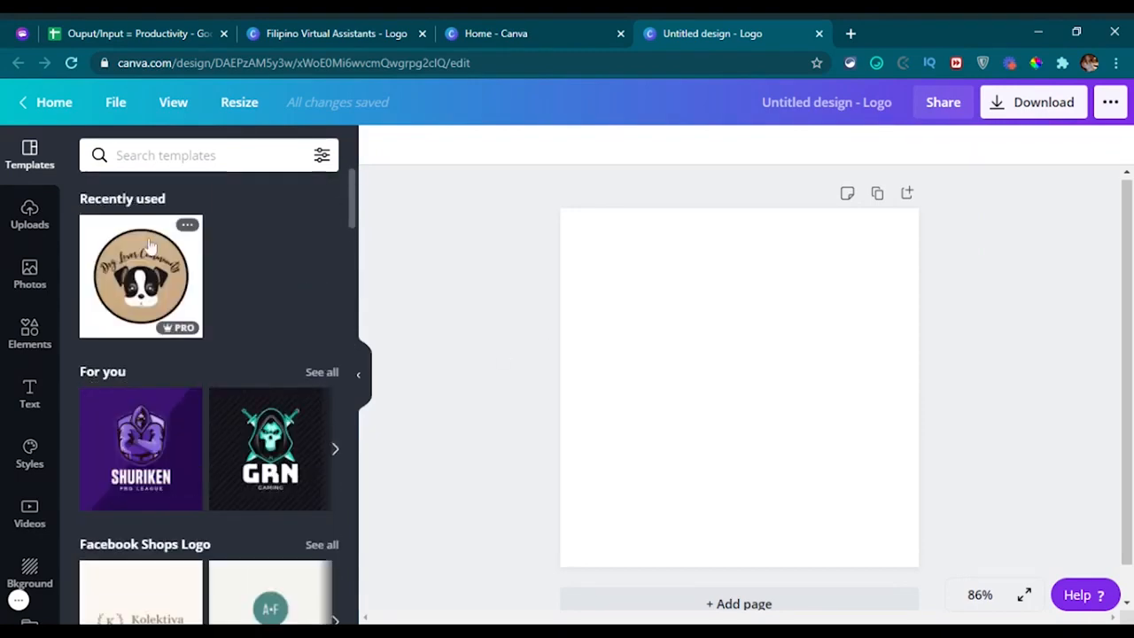
click(187, 225)
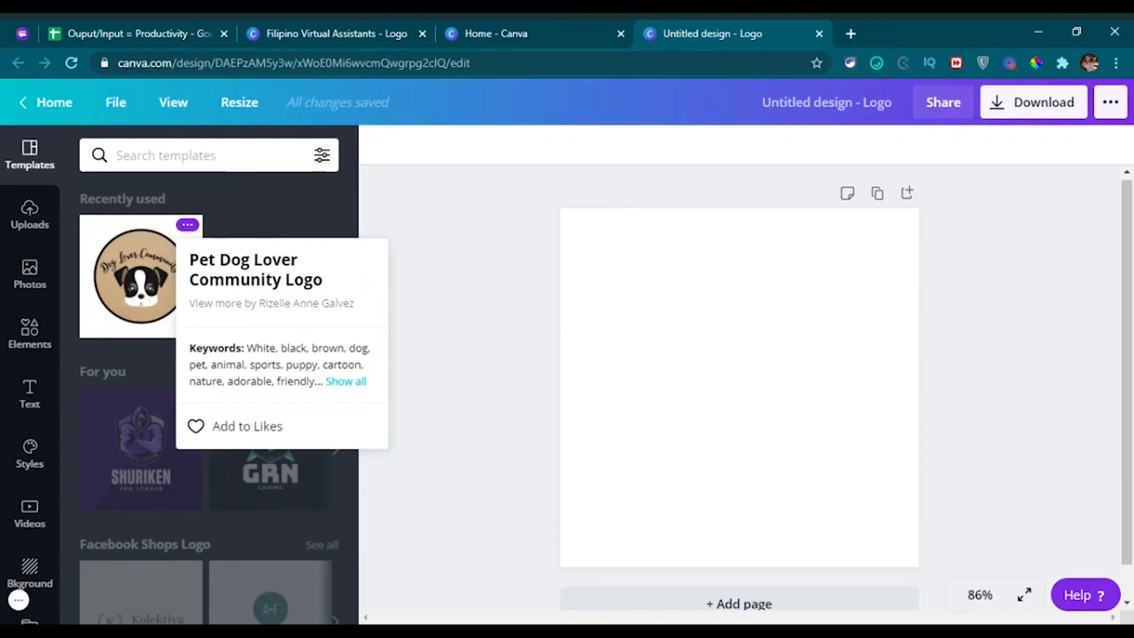
Search the templates for "pet dog lover" and apply the round Dog Lover Community logo to the page
click(177, 155)
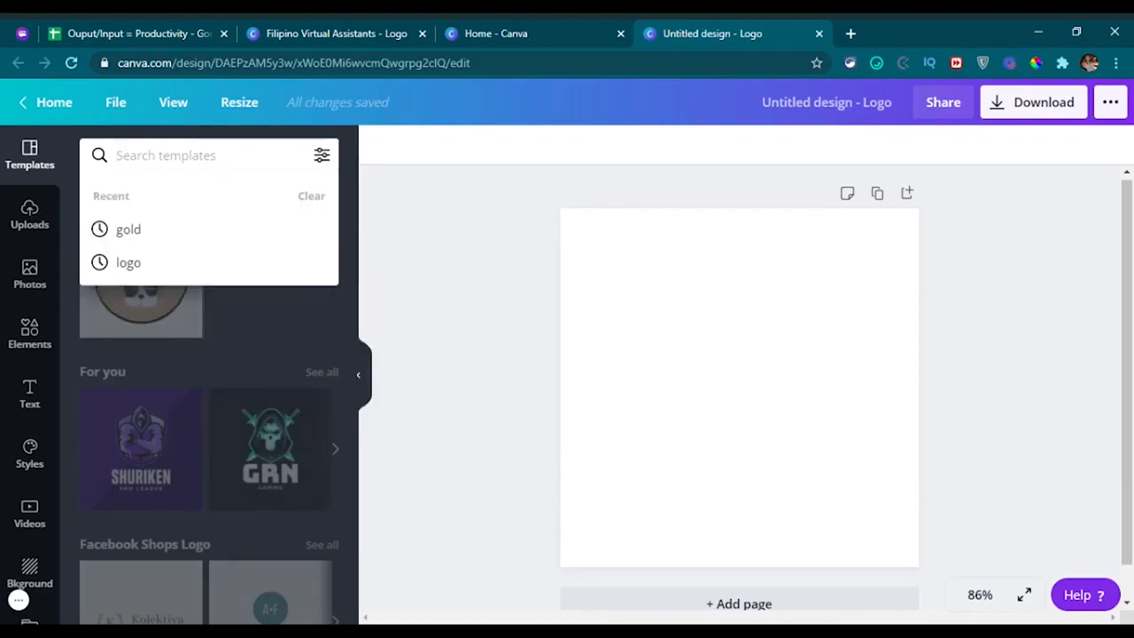
text(pet dog lover)
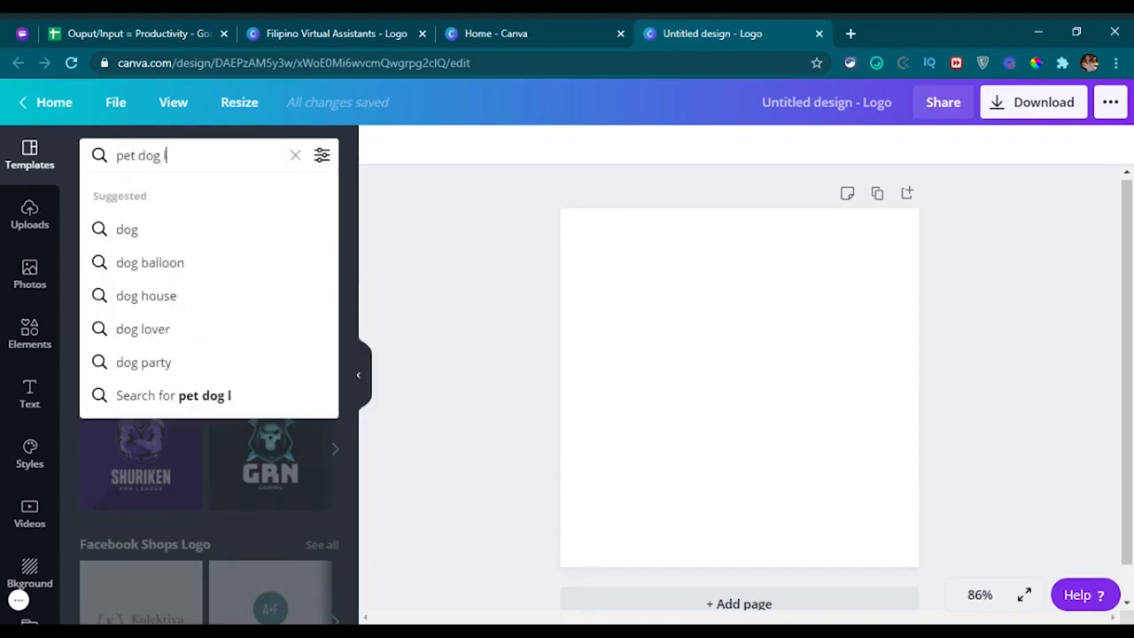
key(Return)
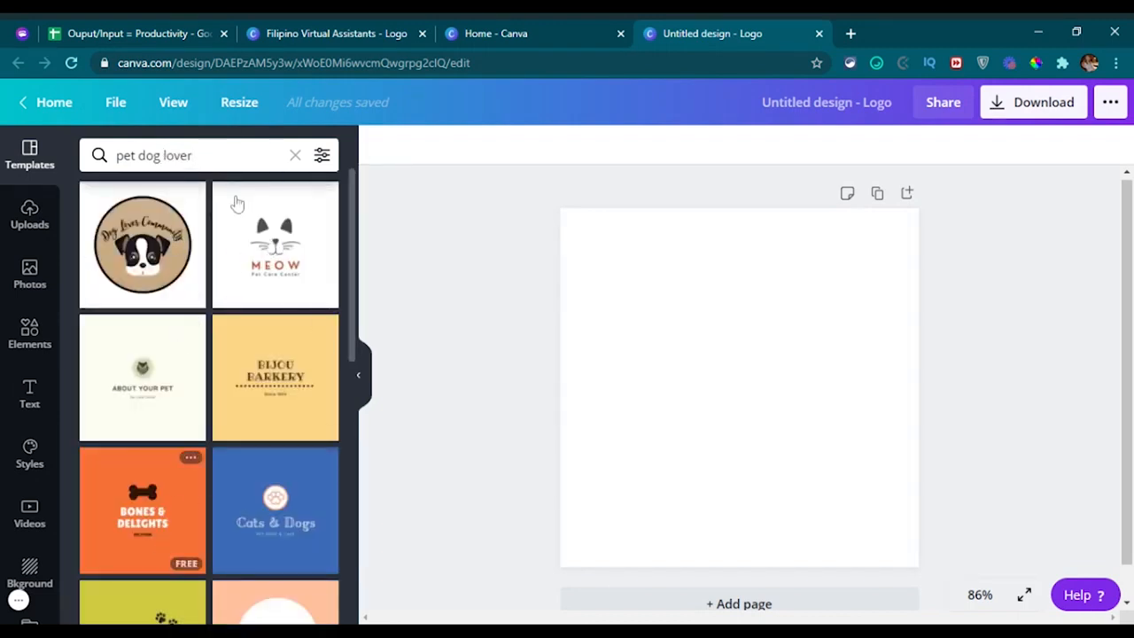
click(124, 223)
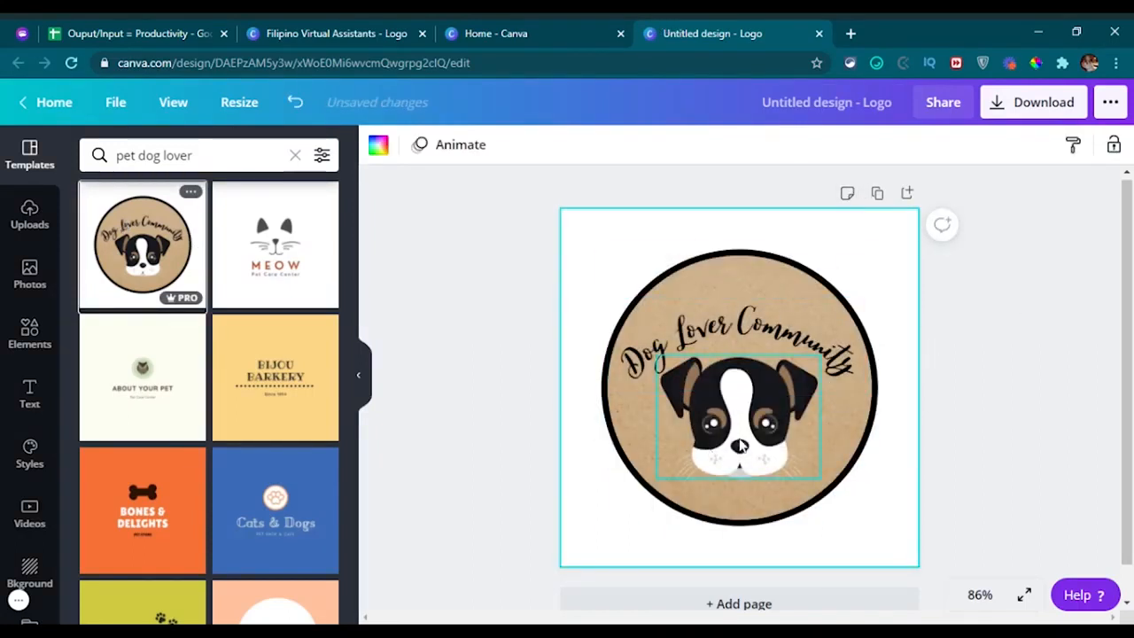
Close the browser tab with the Canva home page and bring up the Filipino Virtual Assistants logo for reference
click(496, 33)
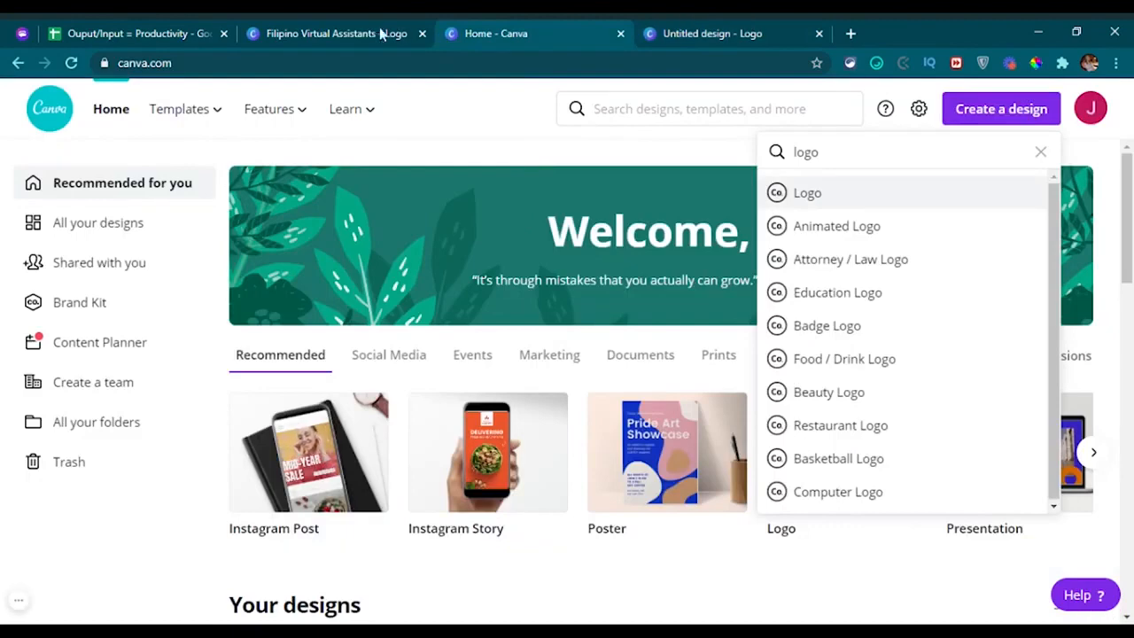
click(620, 33)
click(350, 28)
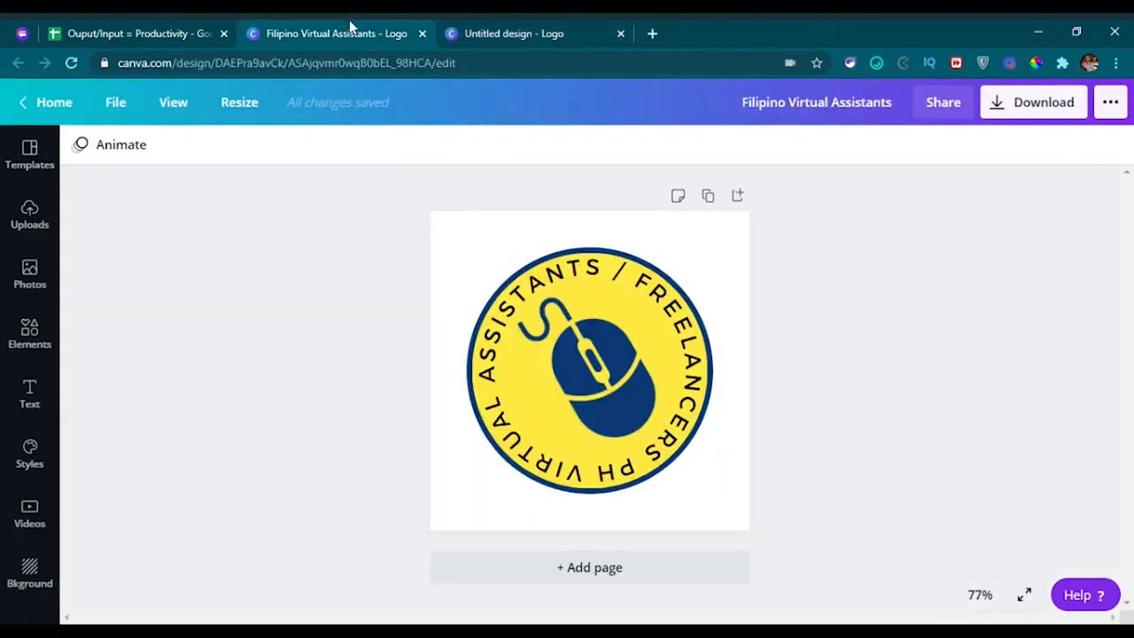
Delete the curved Dog Lover Community text and the dog face from the new logo design
click(530, 26)
click(716, 345)
key(Delete)
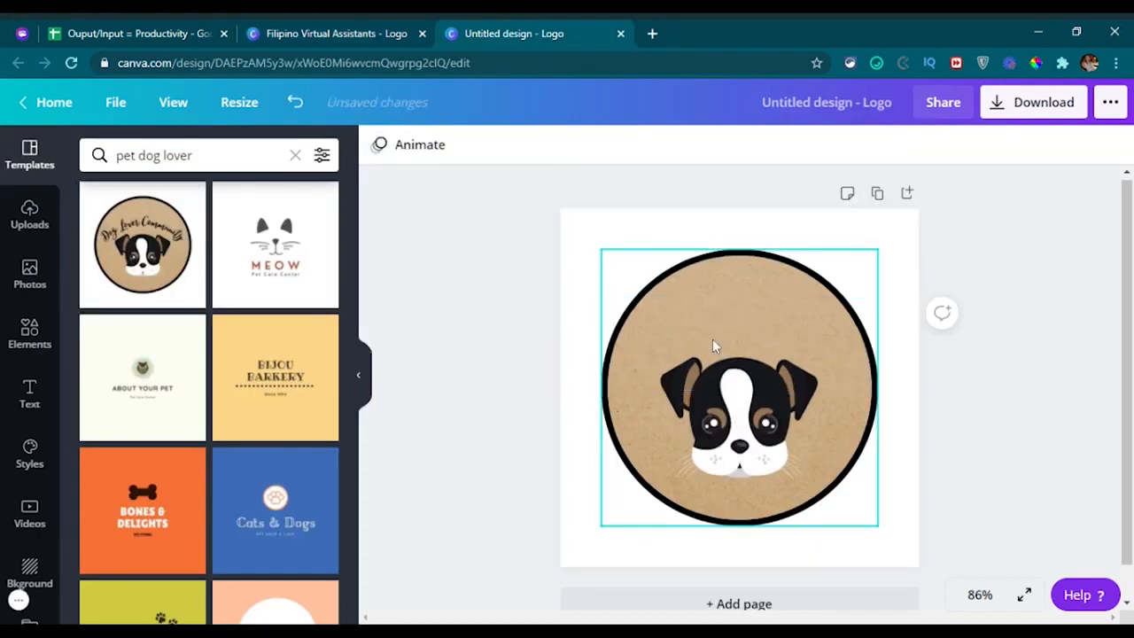
click(719, 381)
key(Delete)
Compare with the reference logo and replace the circle's brown texture with the palette yellow #FFEA41
click(771, 399)
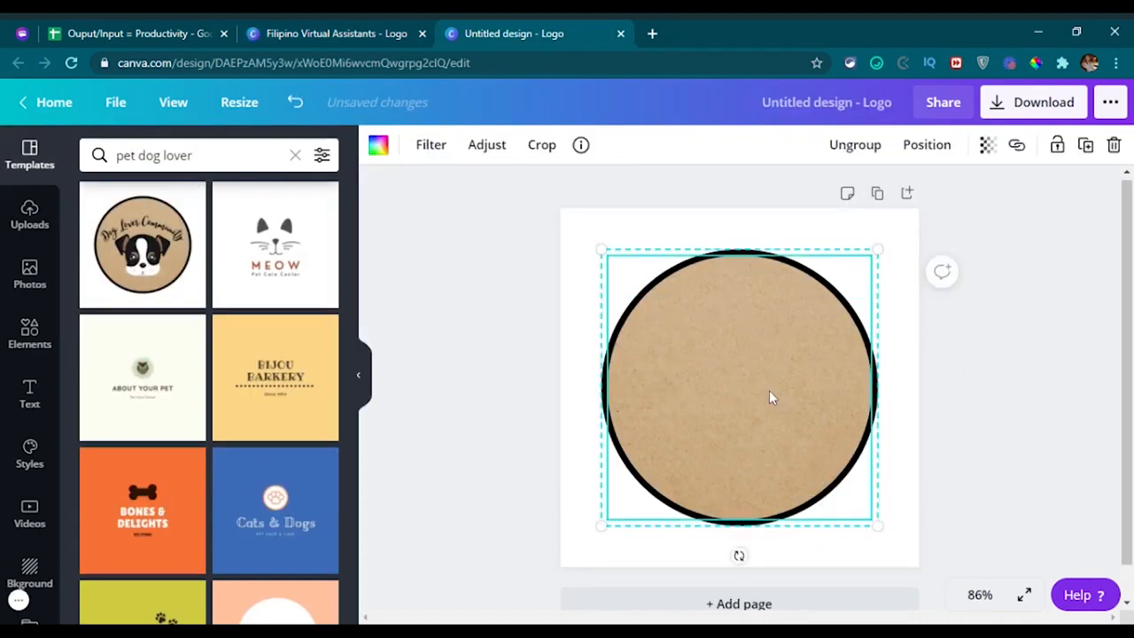
click(301, 27)
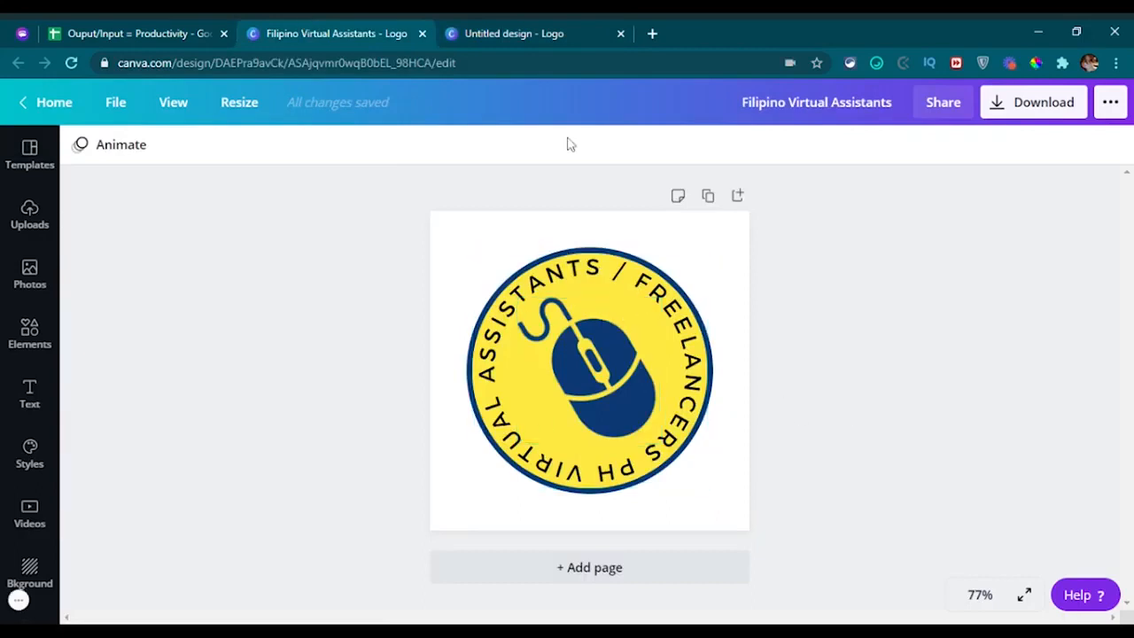
click(516, 28)
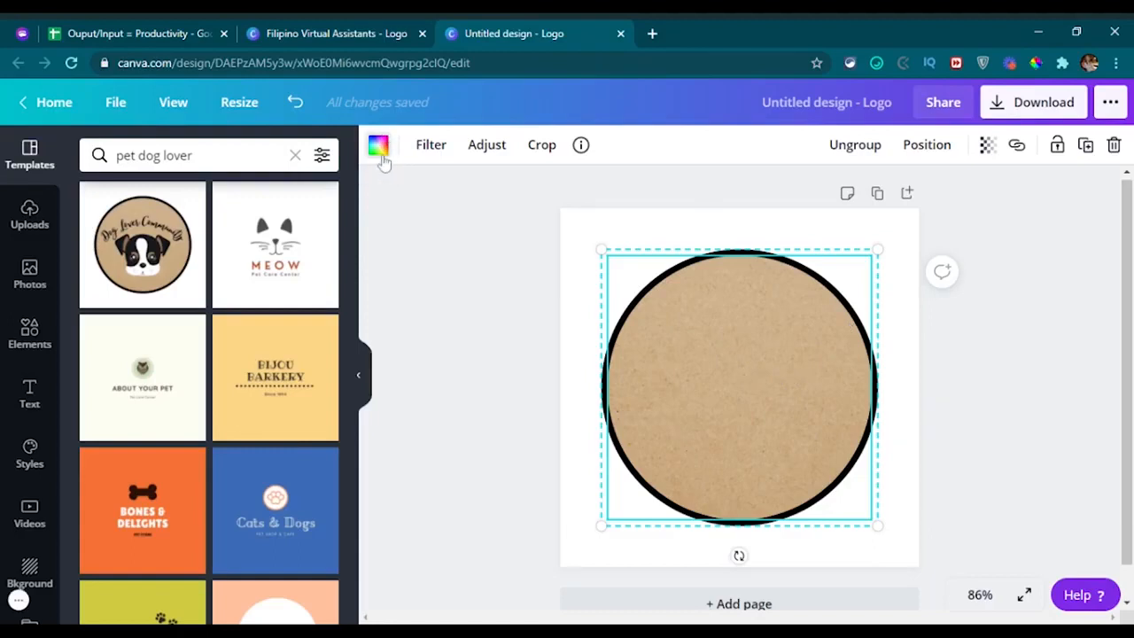
click(379, 149)
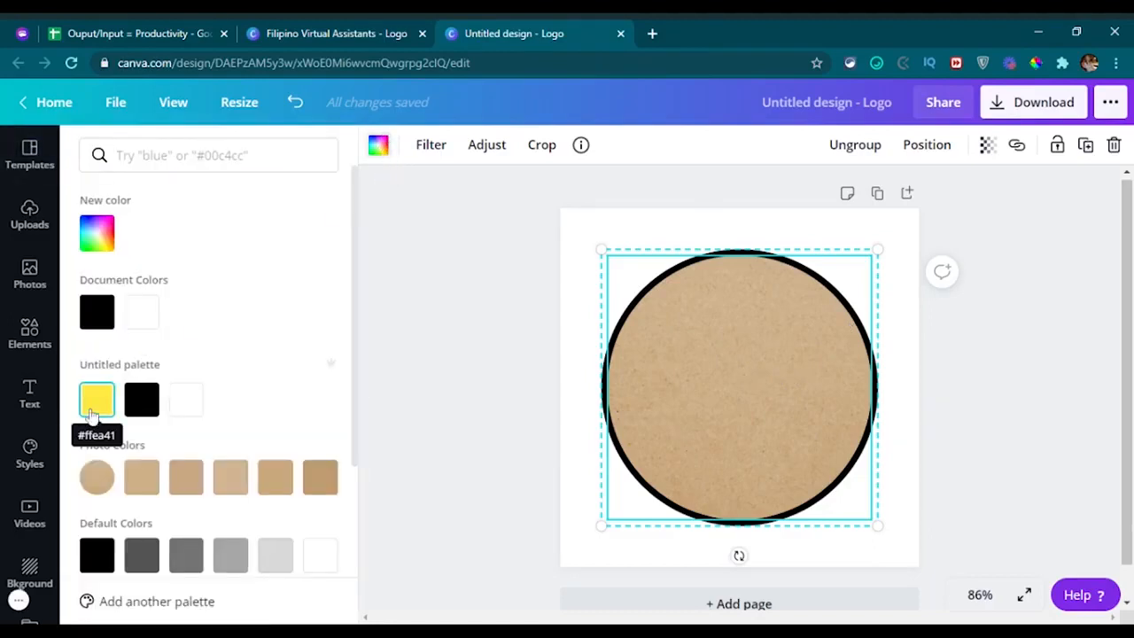
scroll(146, 380, down, 2)
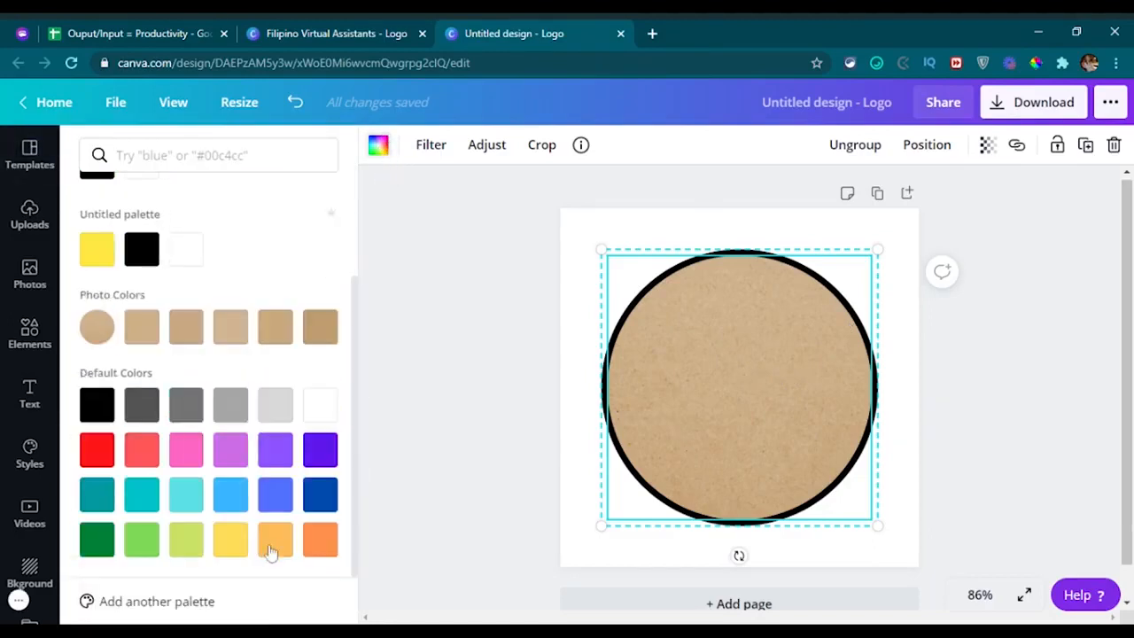
click(228, 543)
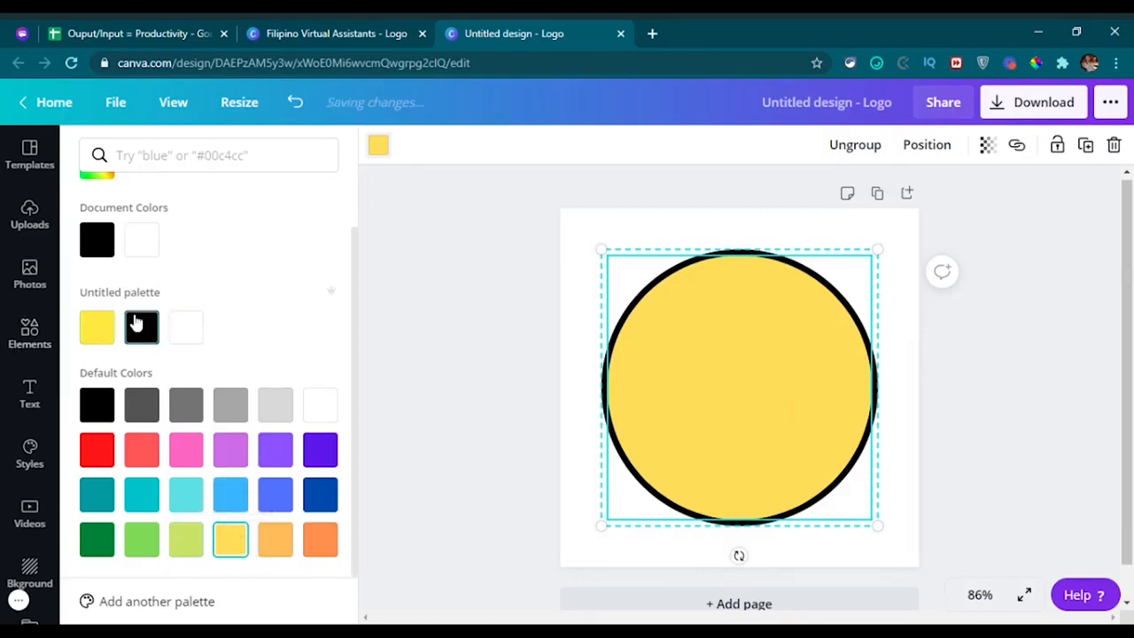
click(101, 331)
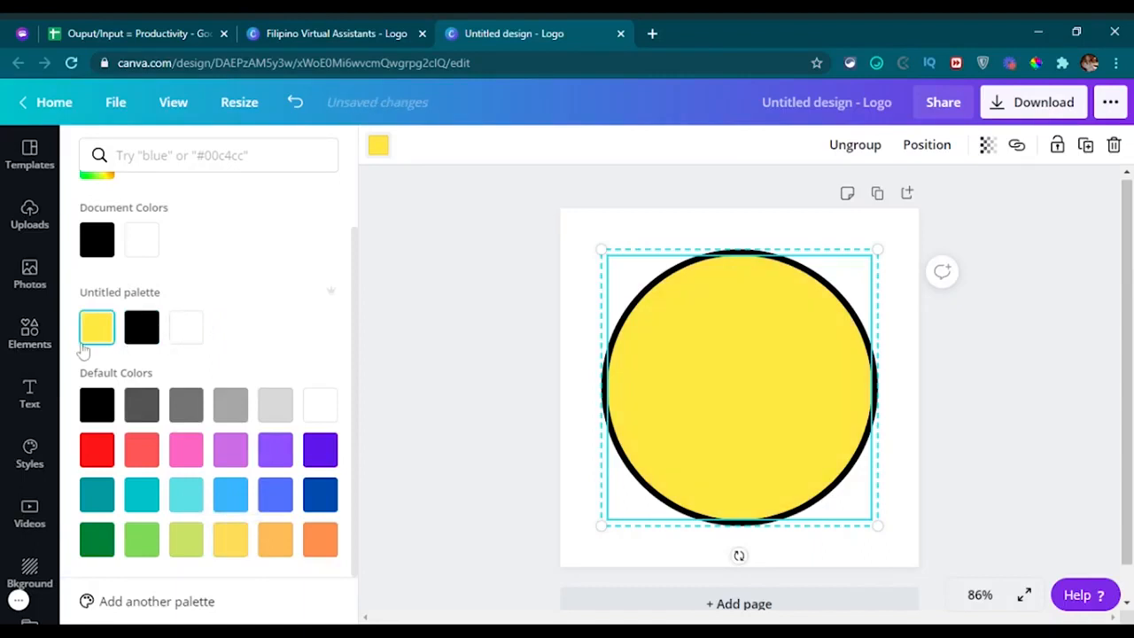
Check the hex code of the circle's yellow fill in the color picker
scroll(222, 226, up, 2)
click(95, 233)
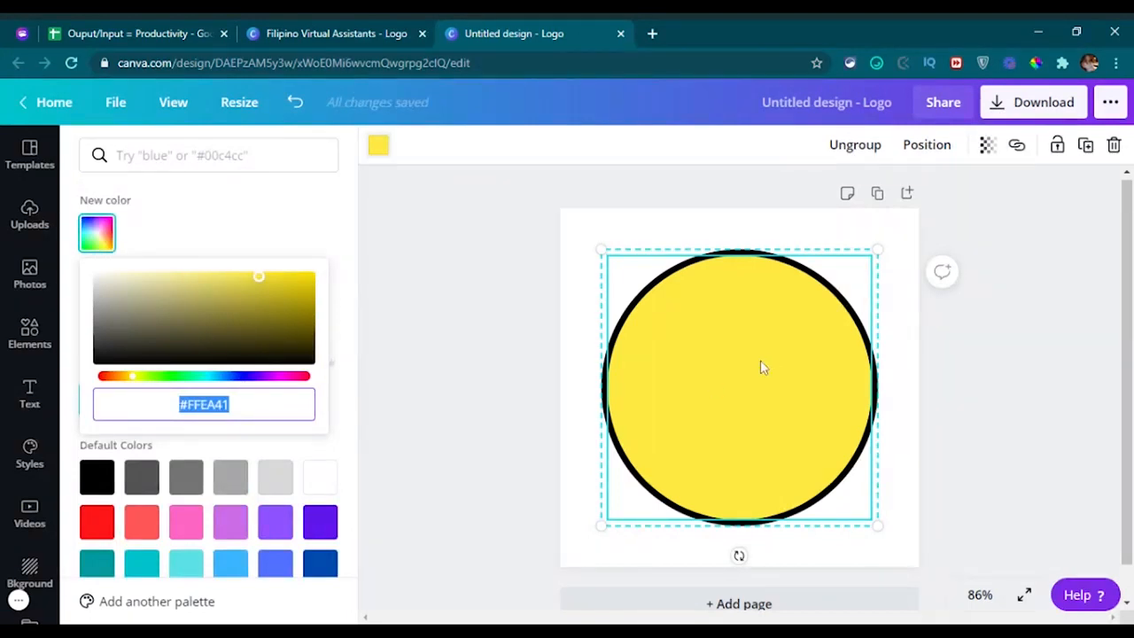
click(274, 203)
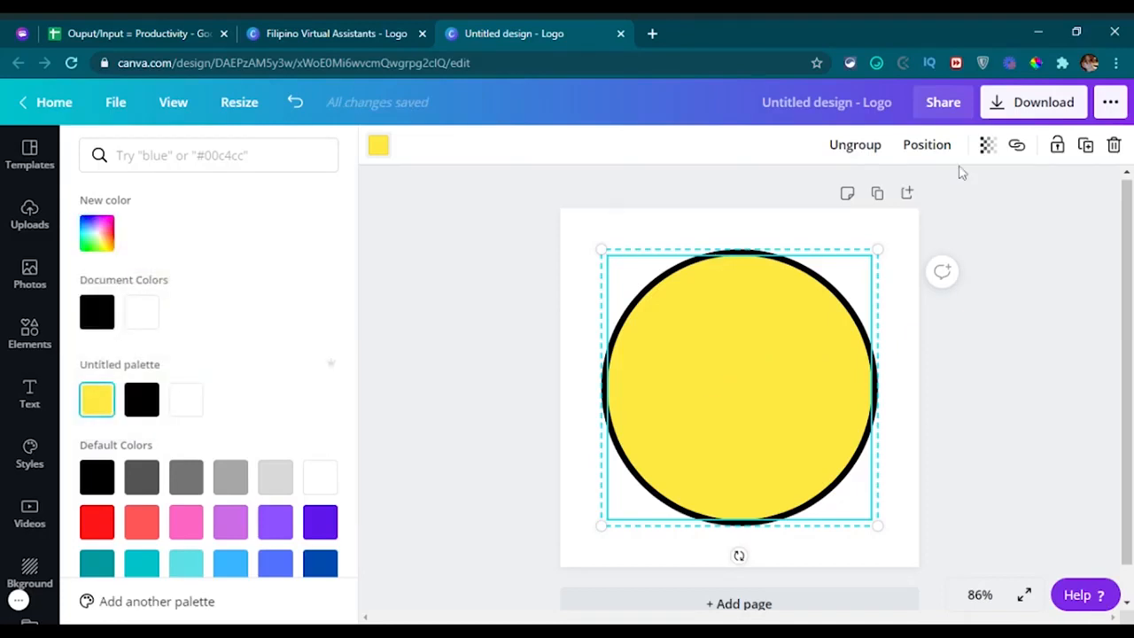
Recolor the circle's black outline with the dark blue default color, using the Filipino Virtual Assistants logo as reference
click(283, 31)
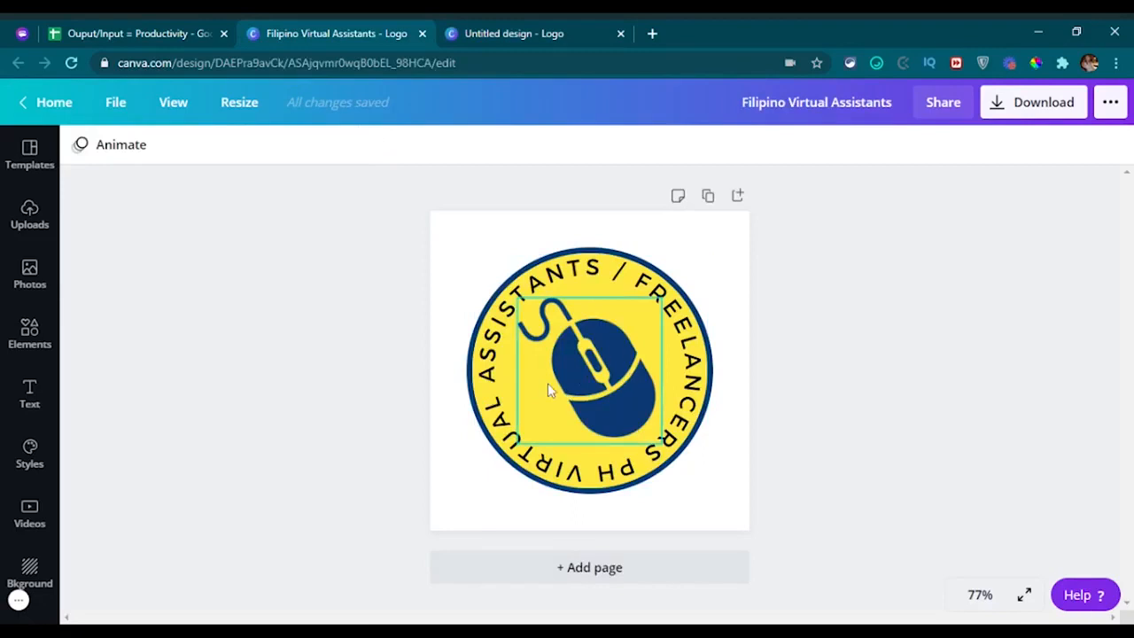
click(505, 32)
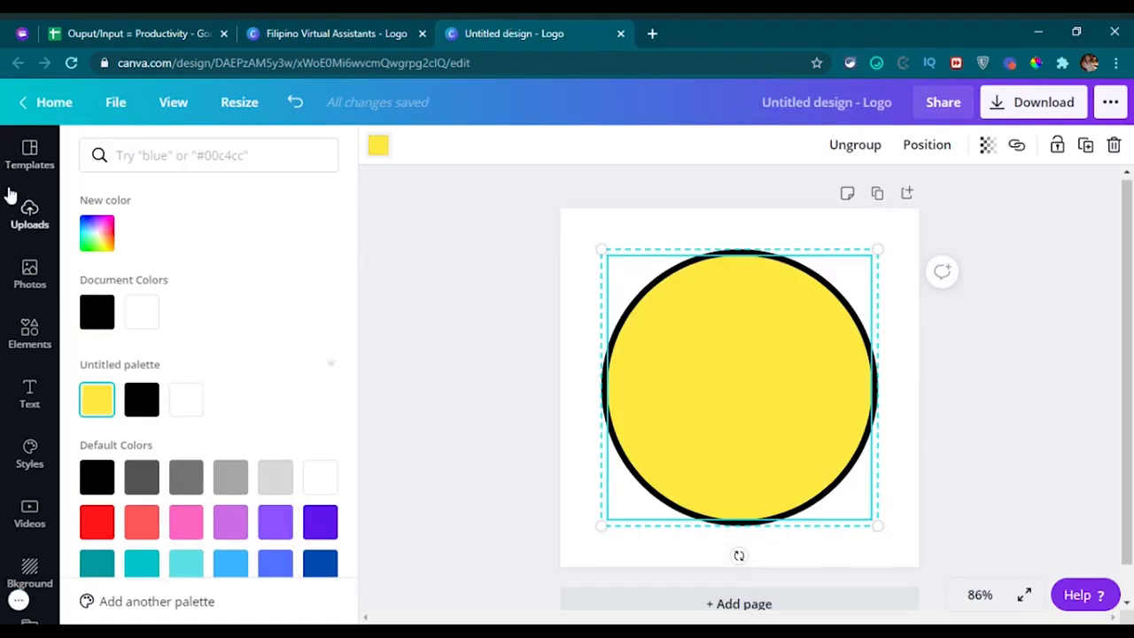
scroll(221, 345, down, 2)
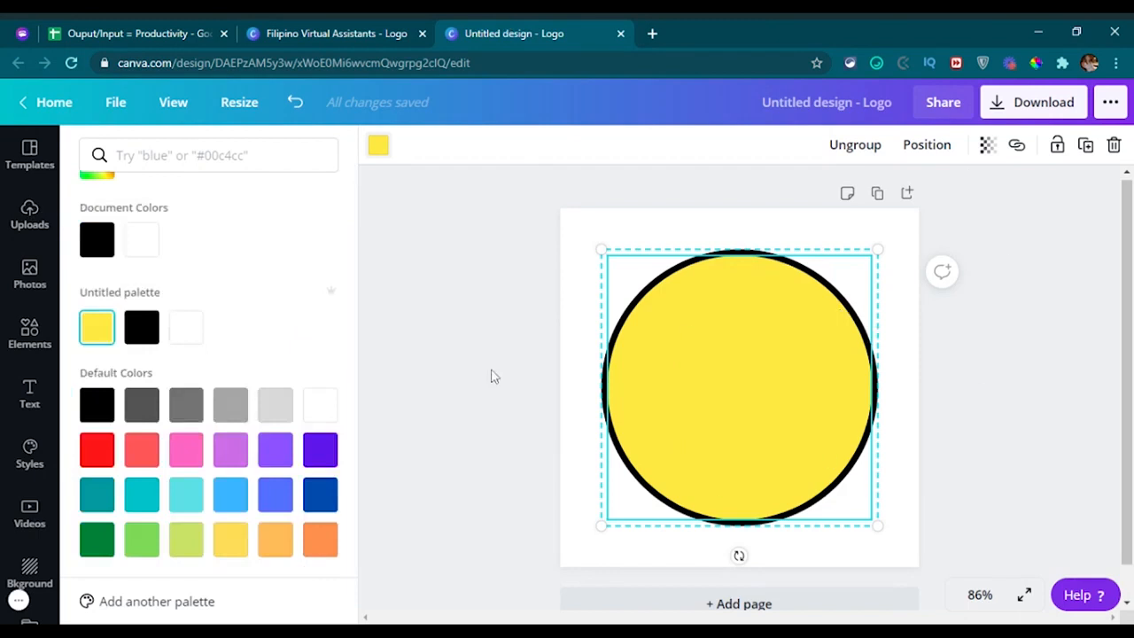
click(326, 32)
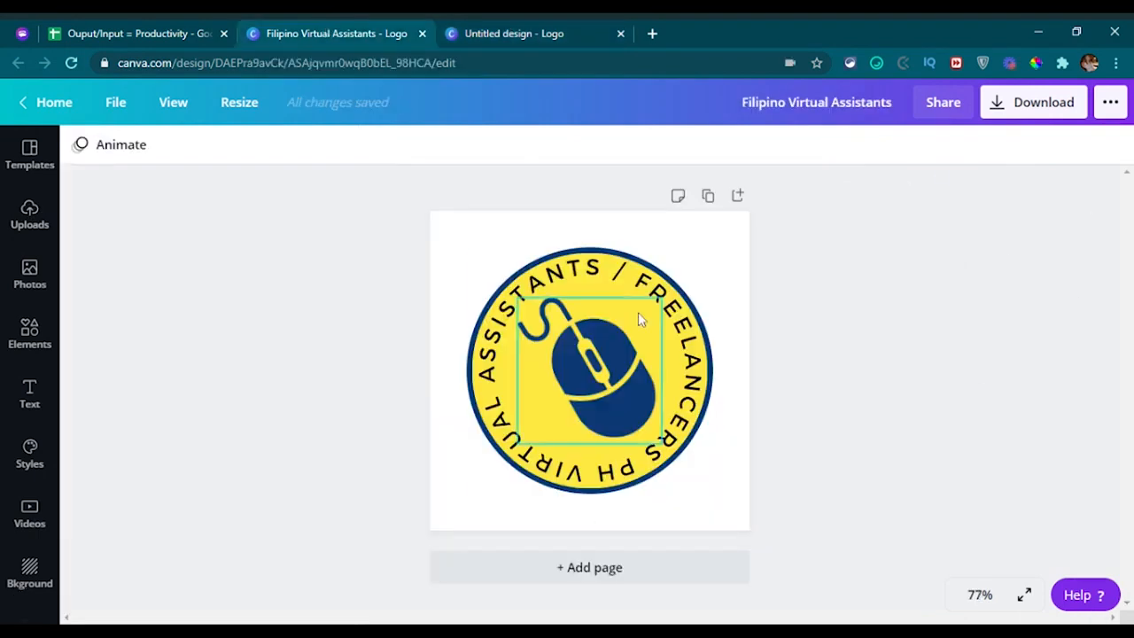
click(505, 32)
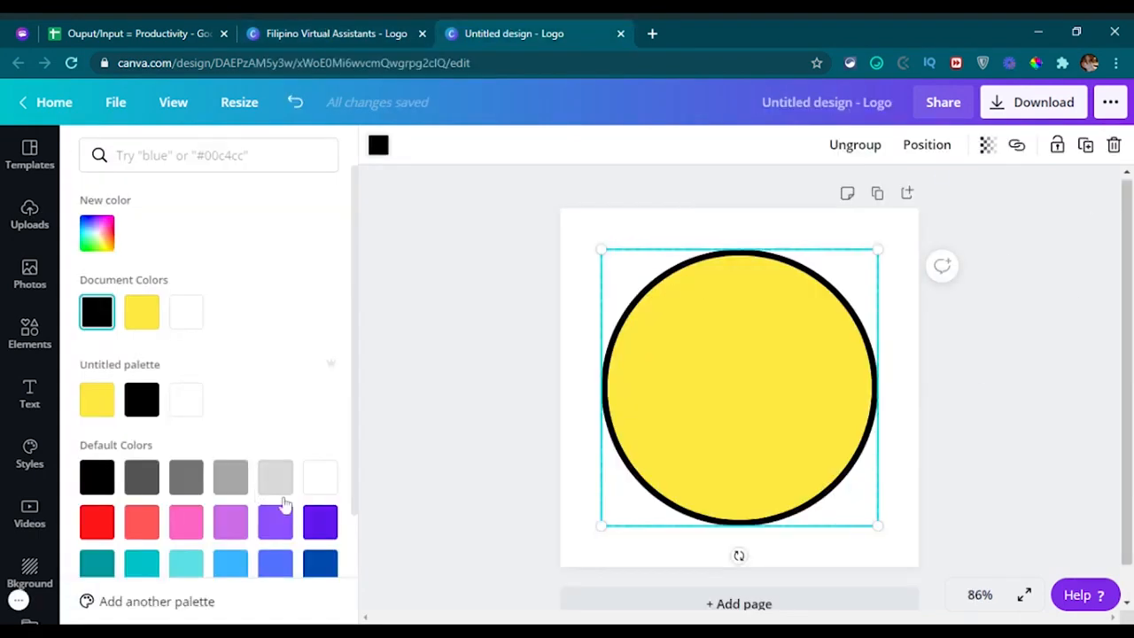
click(320, 564)
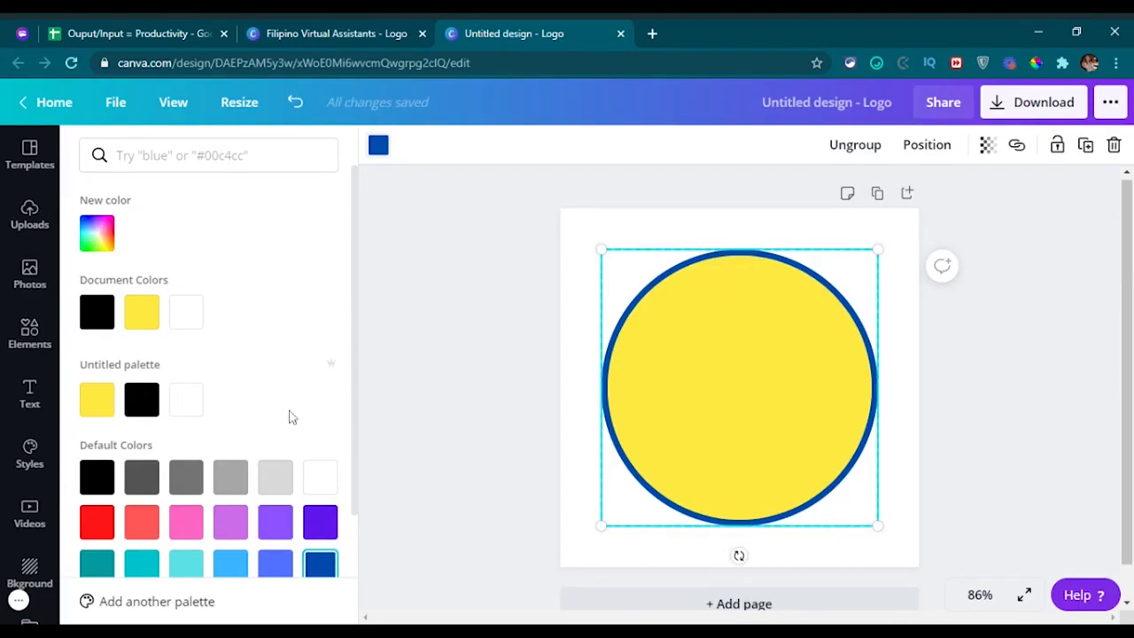
scroll(316, 523, down, 1)
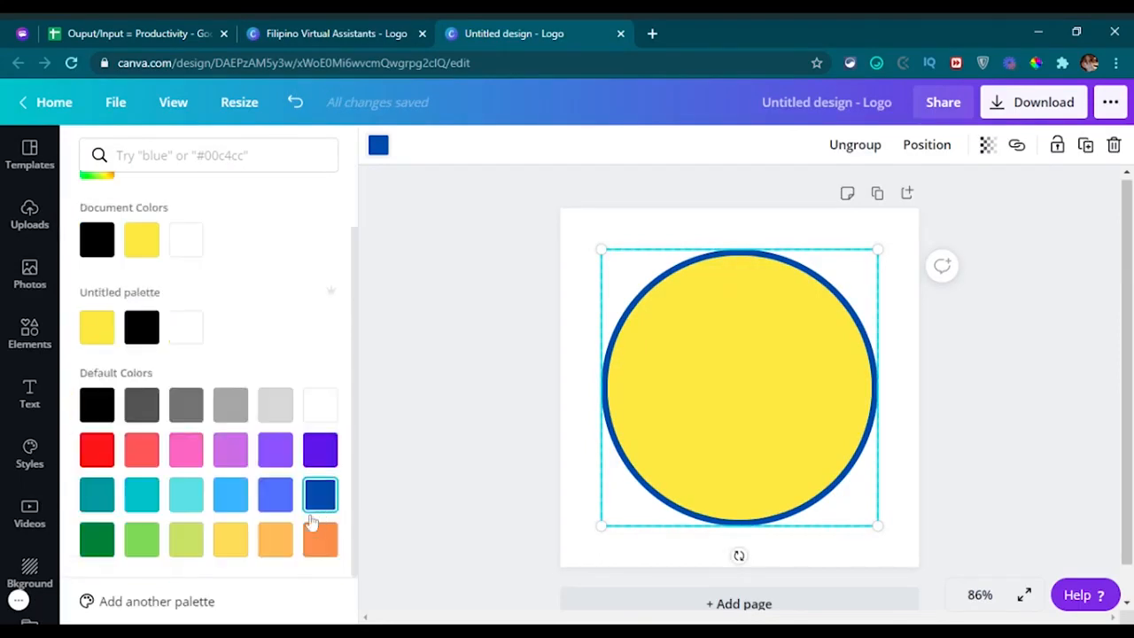
Look up the hex code of the navy blue outline in the Filipino Virtual Assistants logo
click(368, 33)
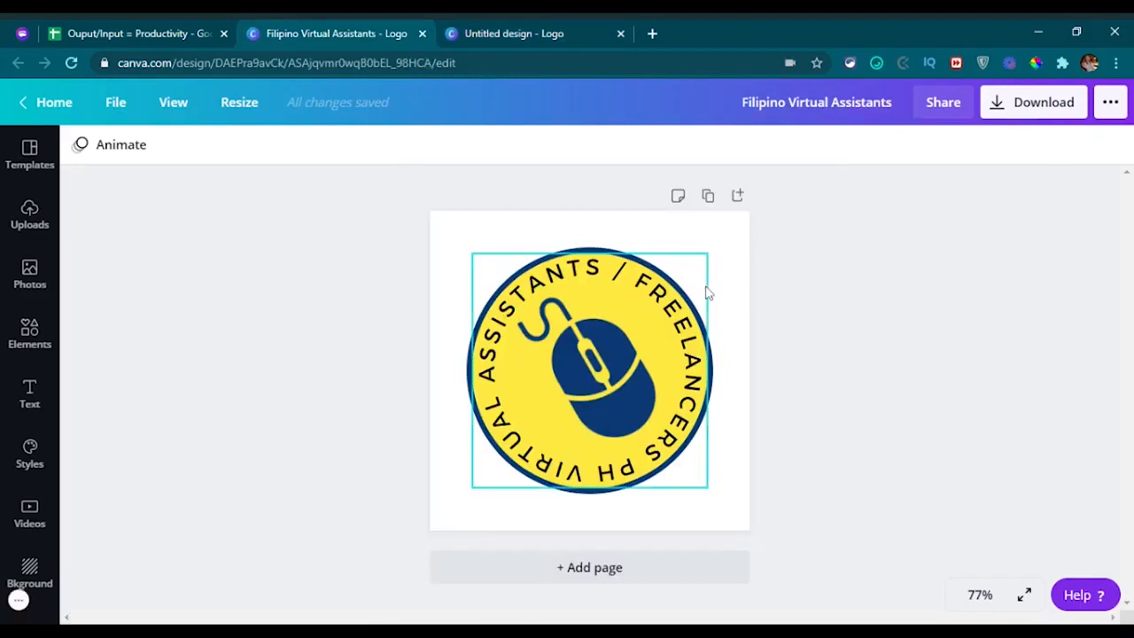
click(716, 386)
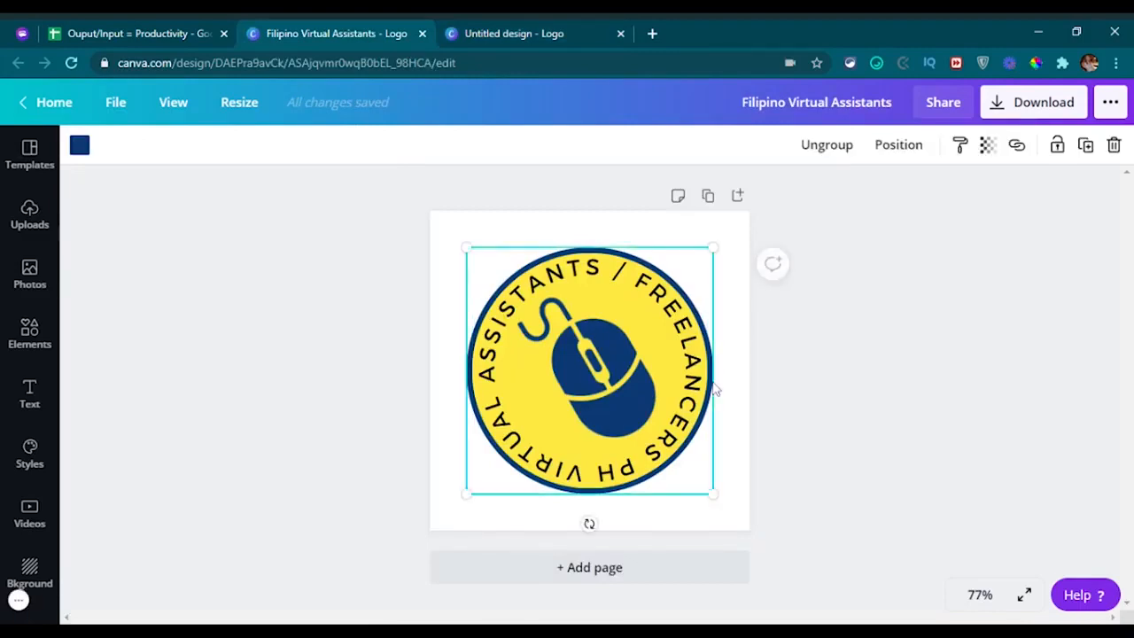
click(79, 145)
click(144, 325)
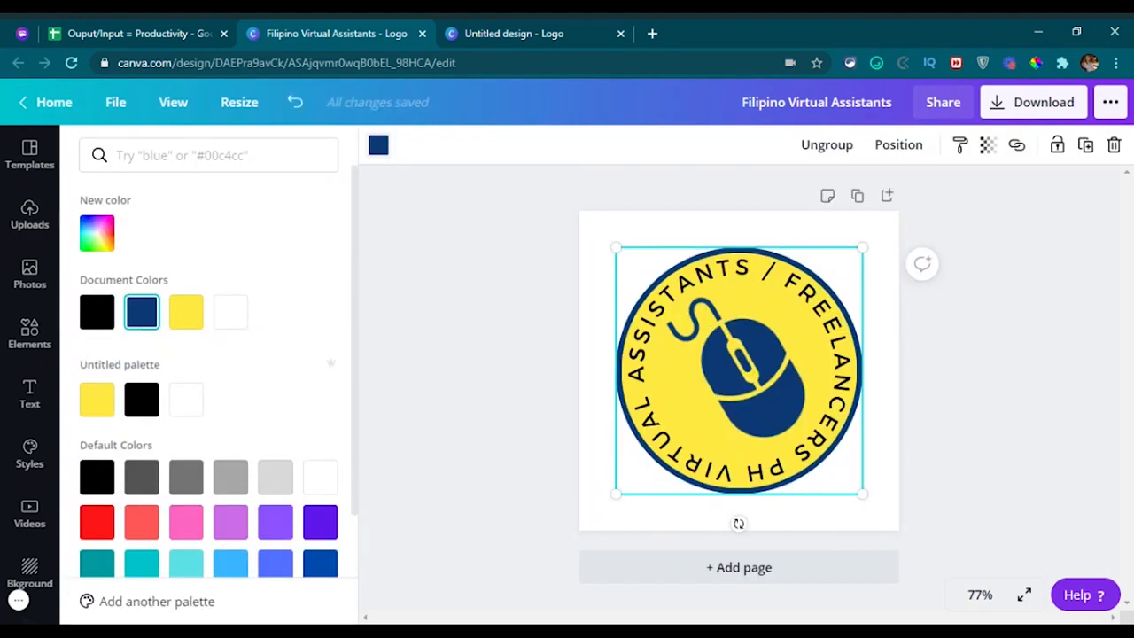
click(142, 312)
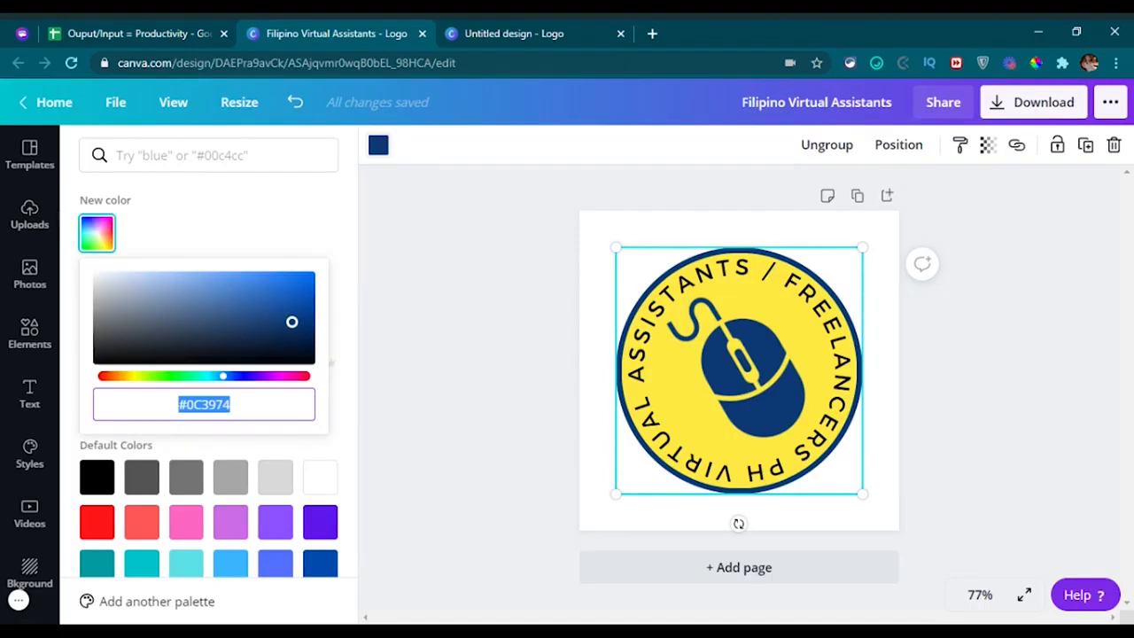
Compare with the reference logo, search the elements for "mouse", and add the solid computer mouse graphic with the curly cord
click(515, 27)
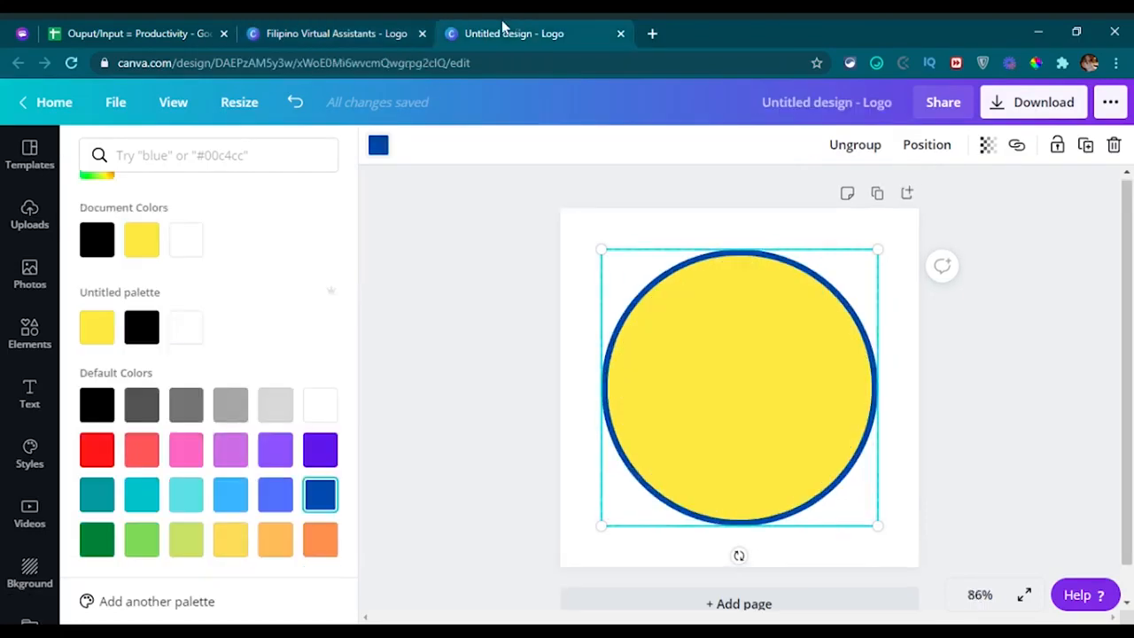
click(319, 26)
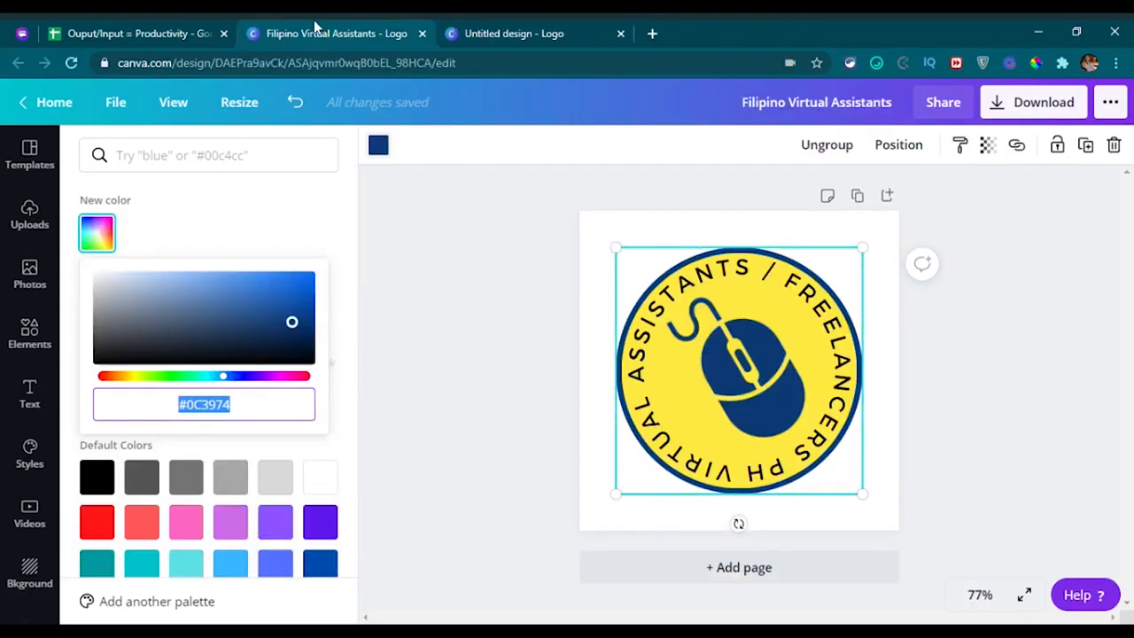
click(466, 29)
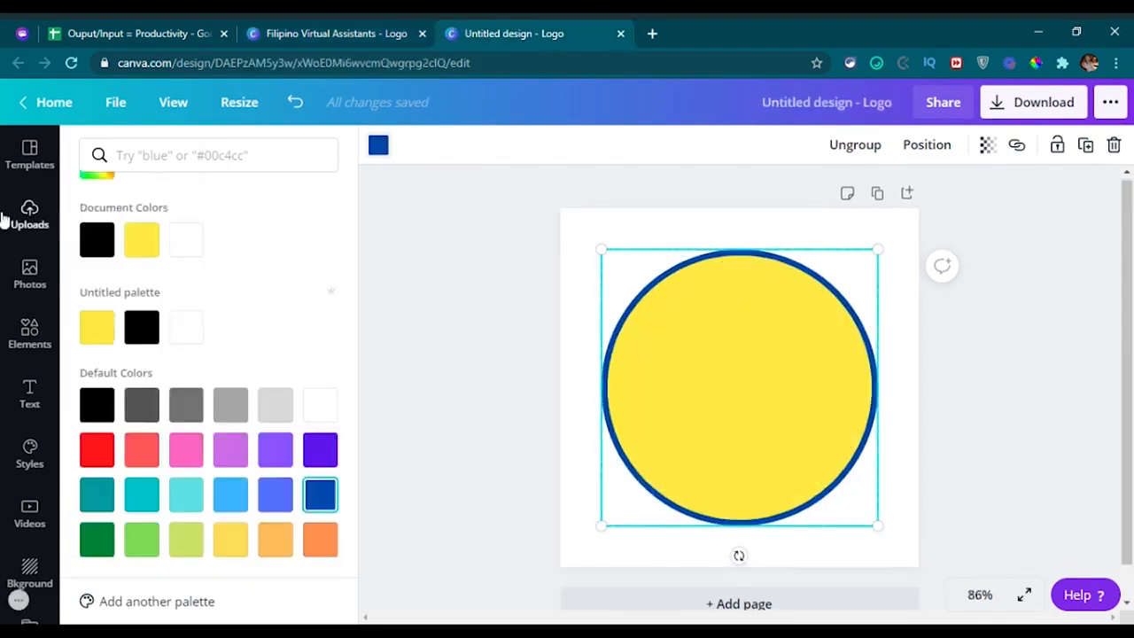
click(30, 334)
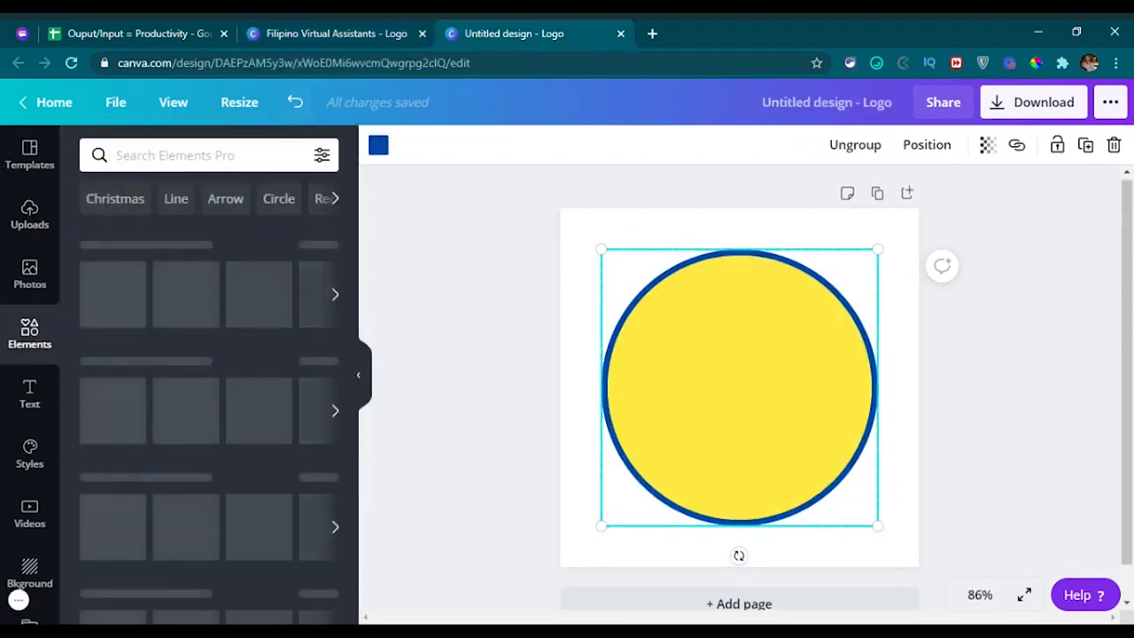
click(188, 155)
text(mouse)
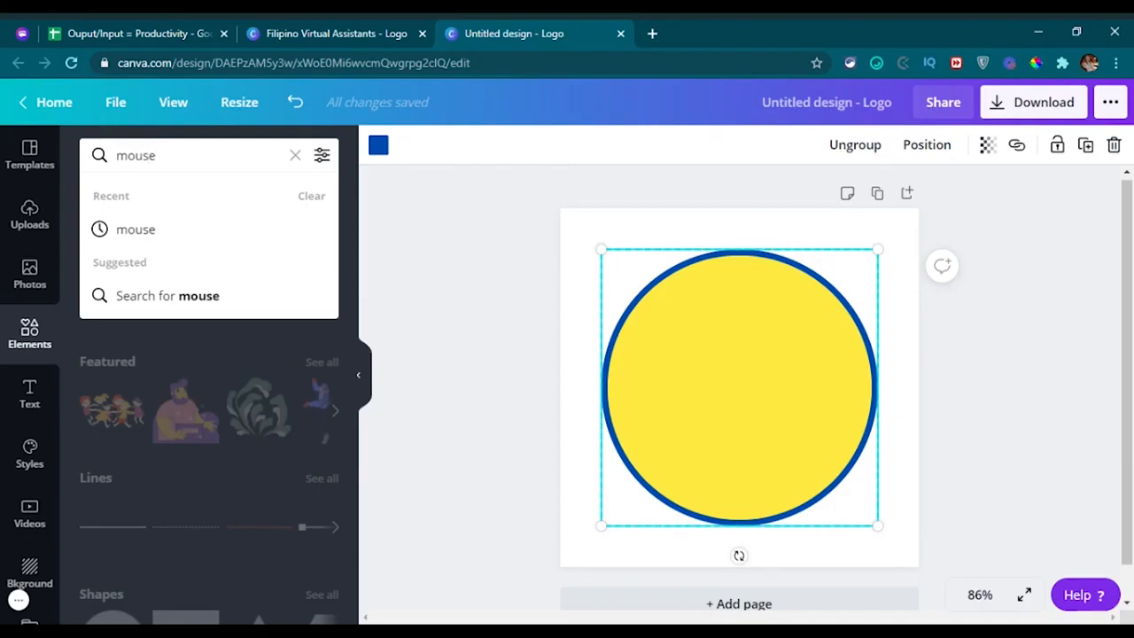
key(Return)
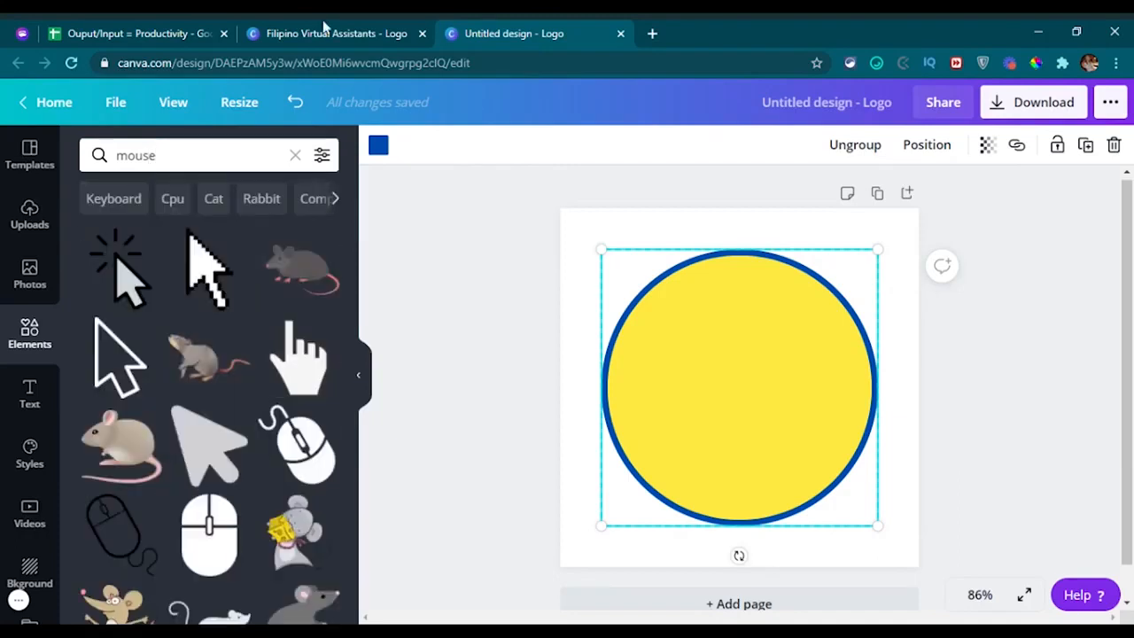
click(302, 445)
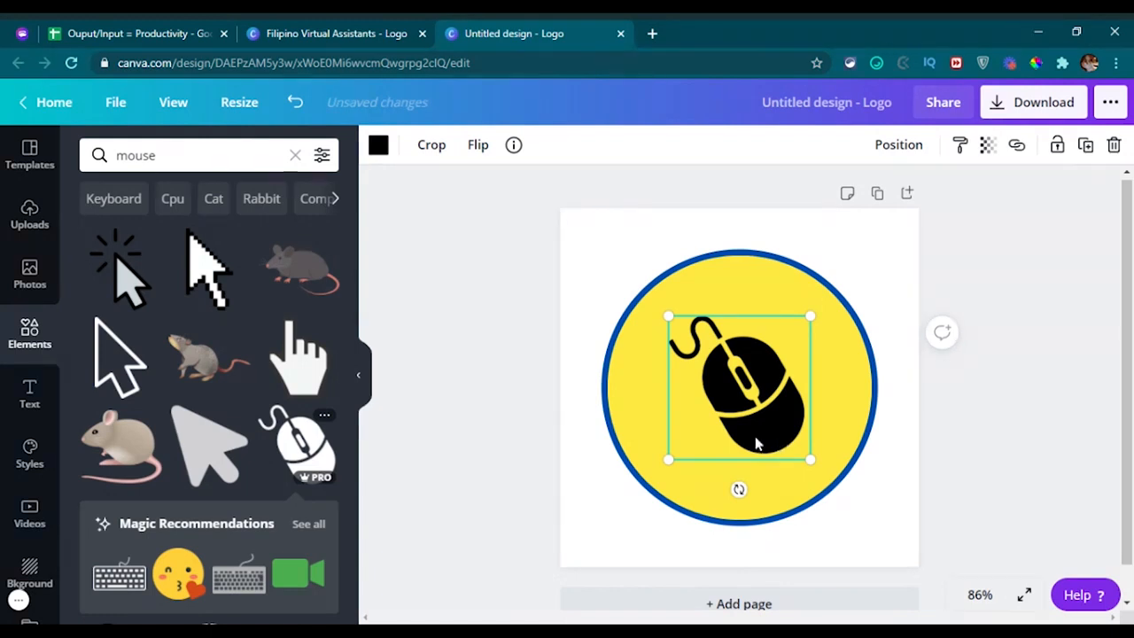
Recolor the computer mouse graphic with the dark blue default color that matches the circle's outline
click(378, 144)
scroll(335, 514, down, 1)
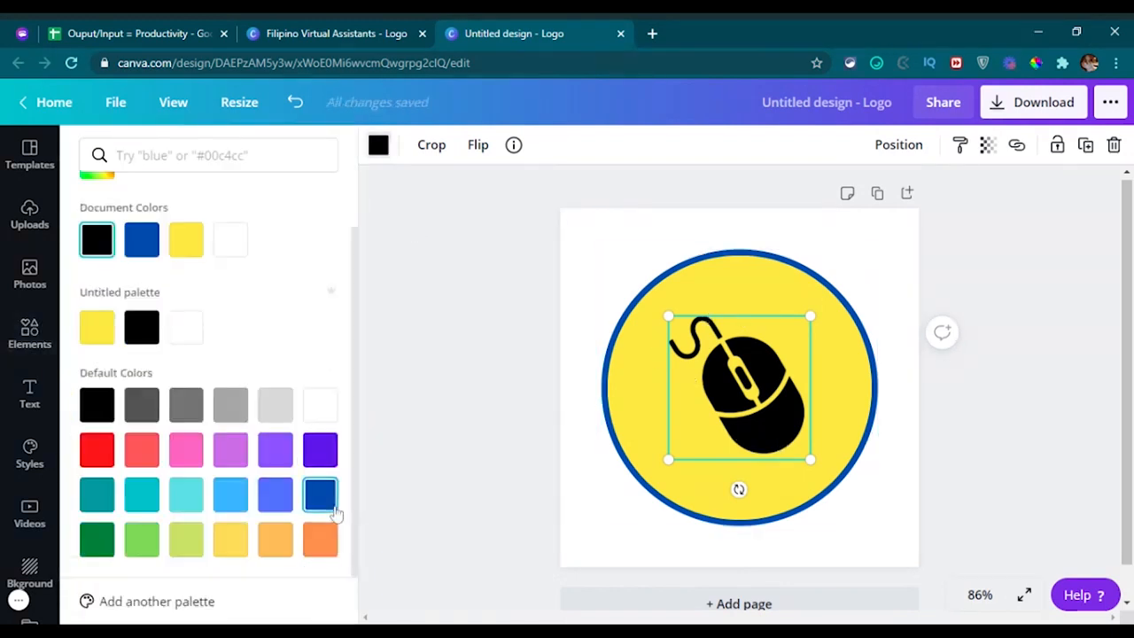
click(319, 502)
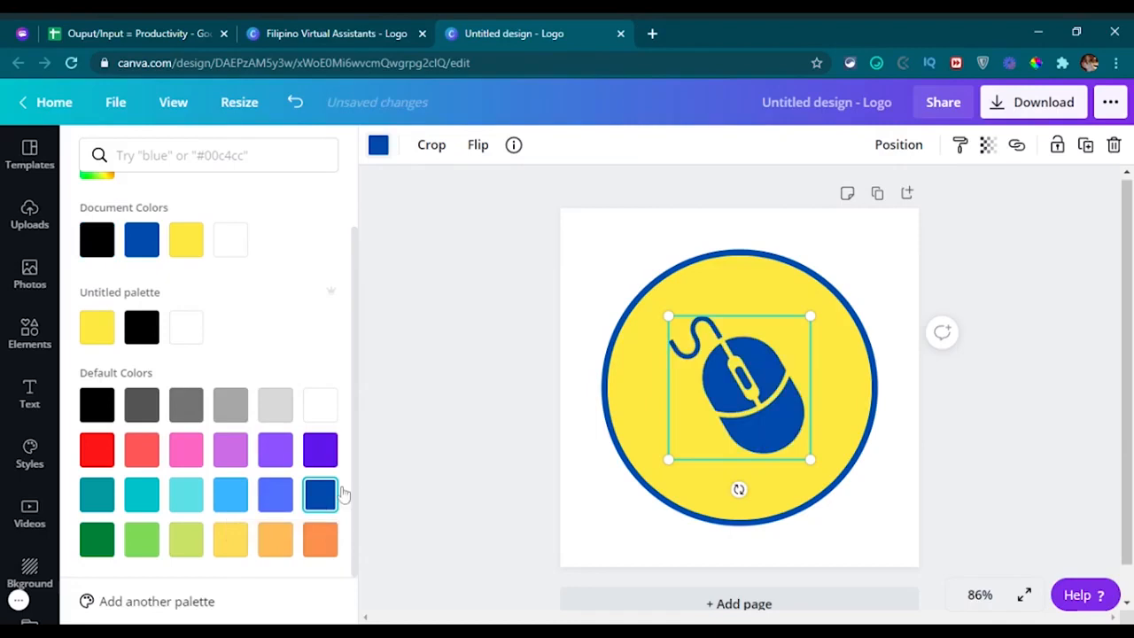
Check the circular text on the reference logo, then add a subheading text box and enlarge it to font size 33.6
click(347, 33)
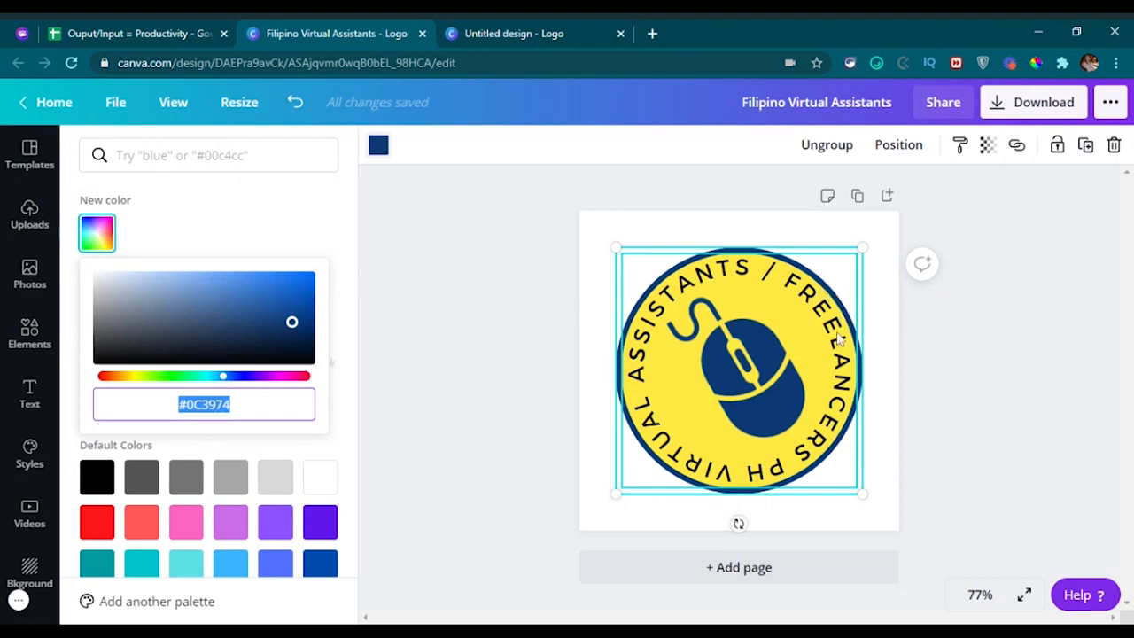
click(530, 36)
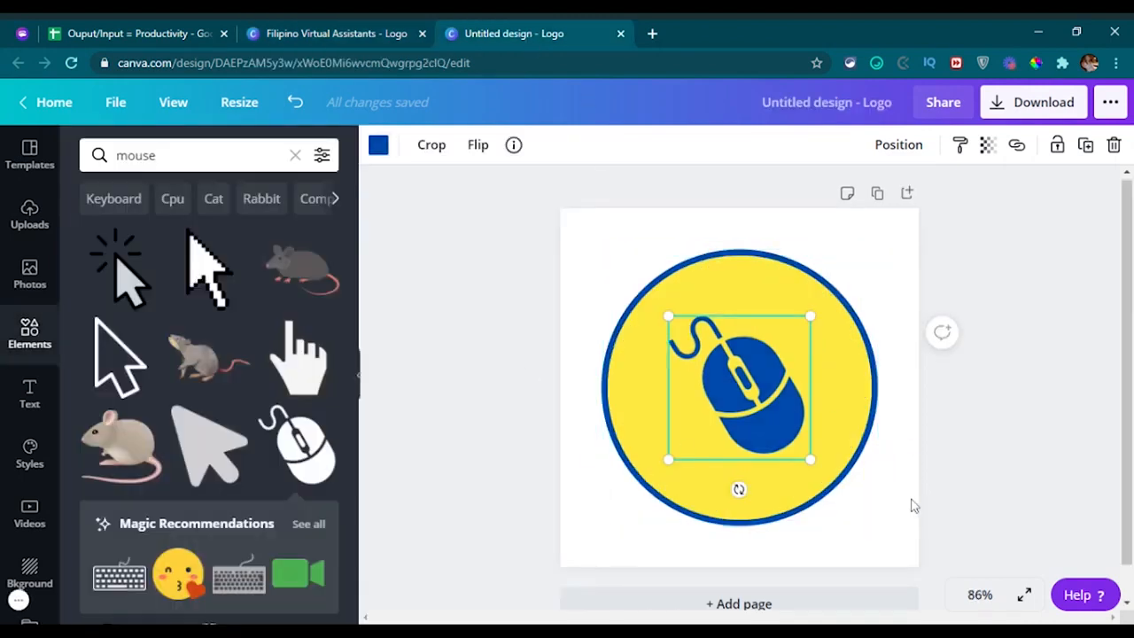
click(28, 397)
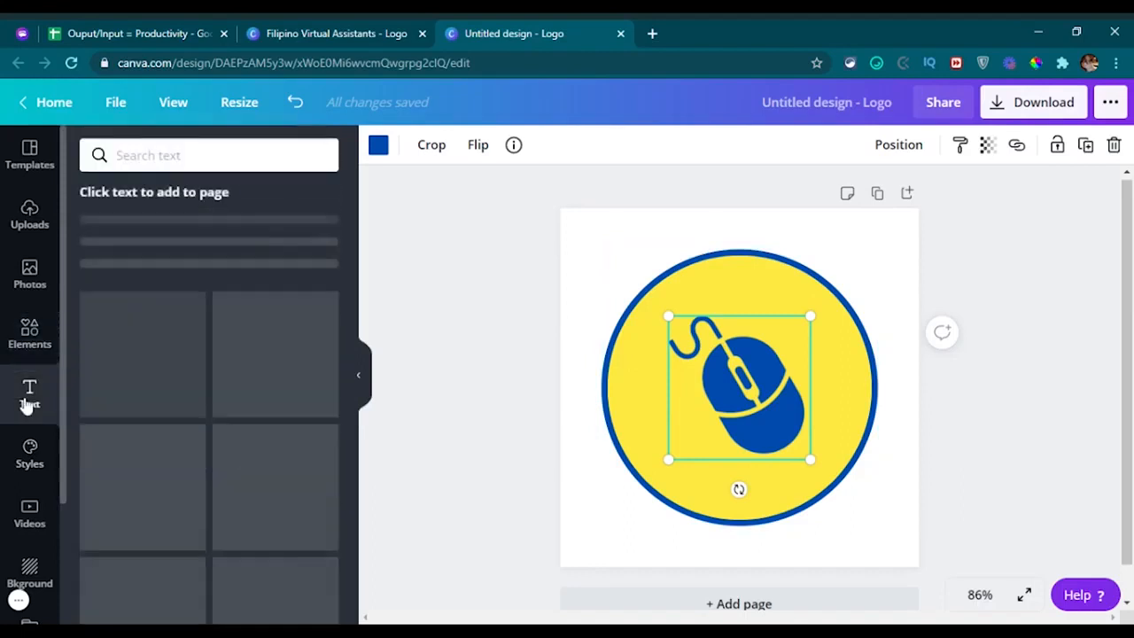
click(124, 285)
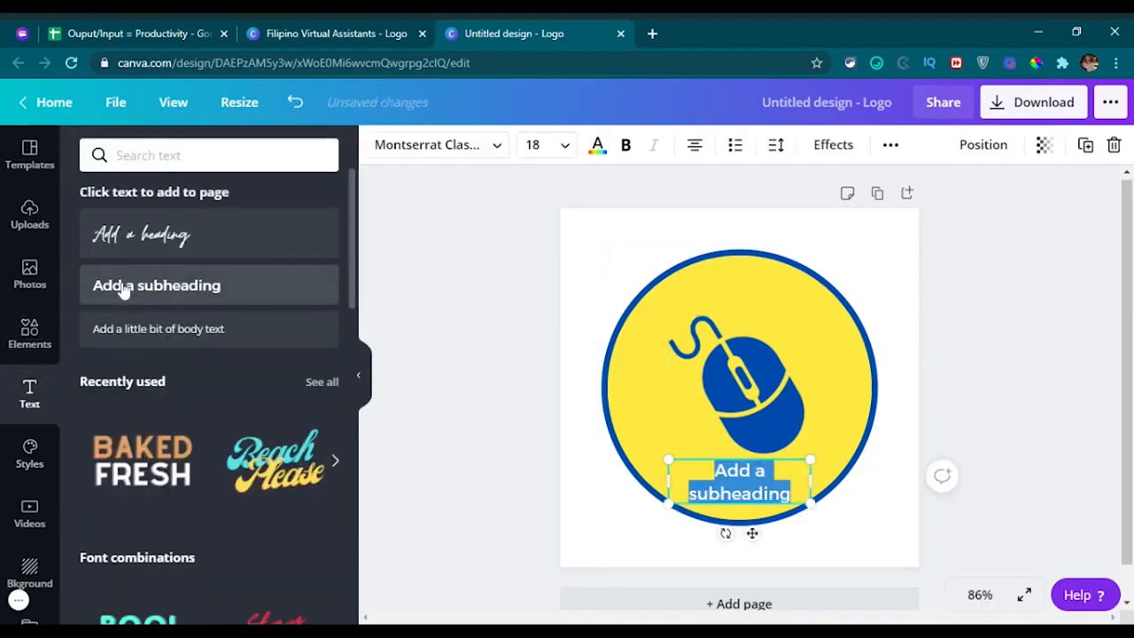
drag(664, 456, 545, 422)
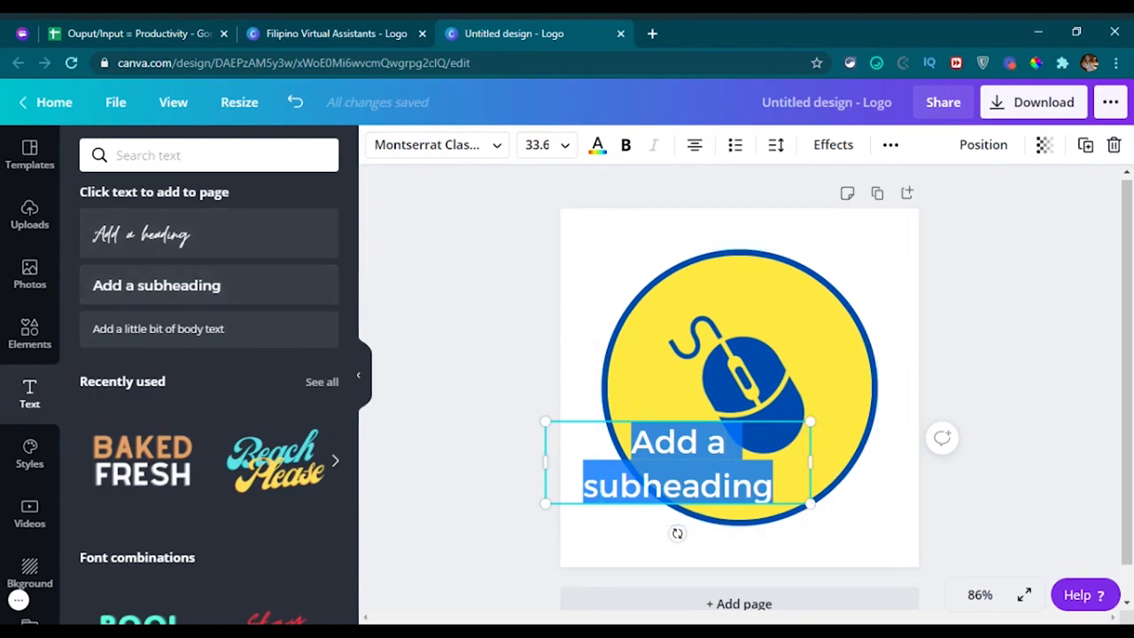
Replace the subheading text with "VIRTUAL ASSISTANTS | FREELANCERS PH", using the reference logo's wording
click(290, 28)
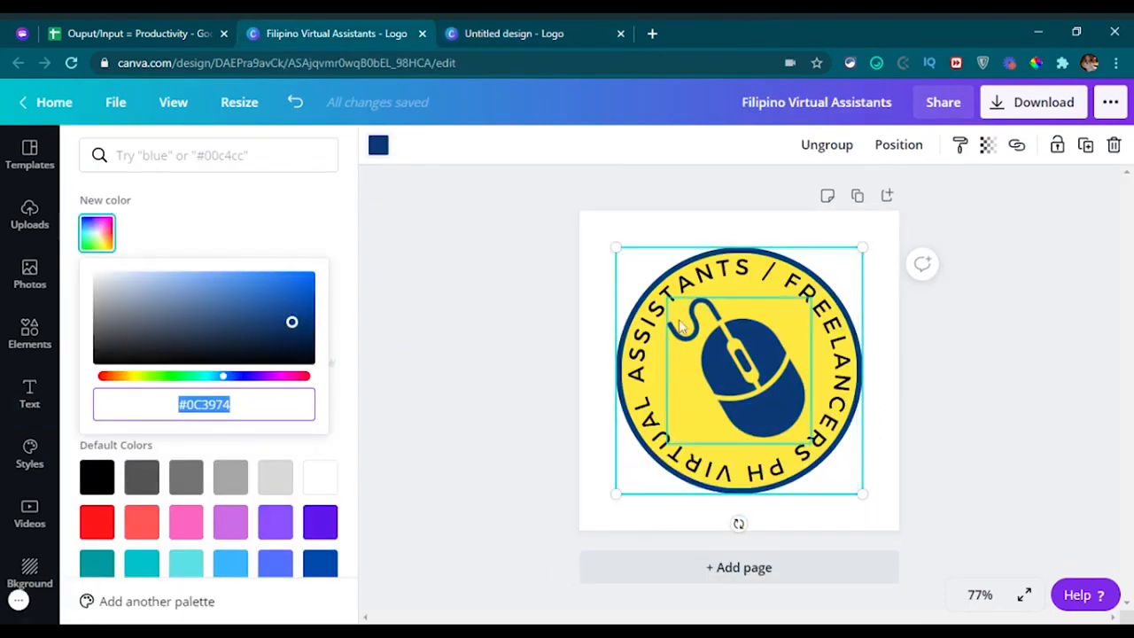
click(588, 28)
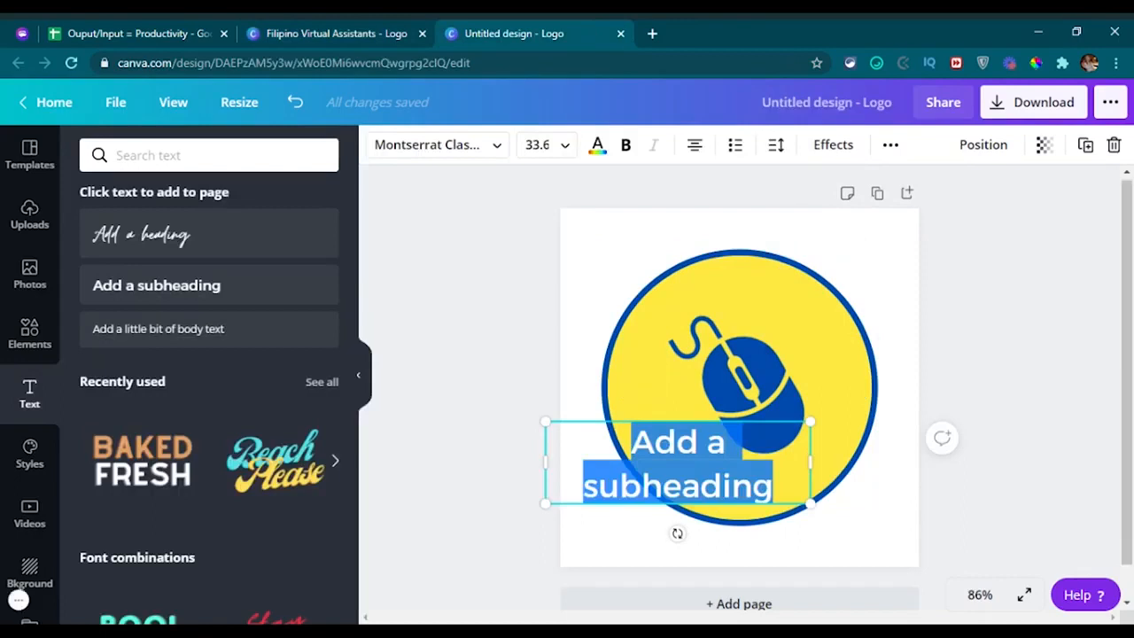
text(VIRTU)
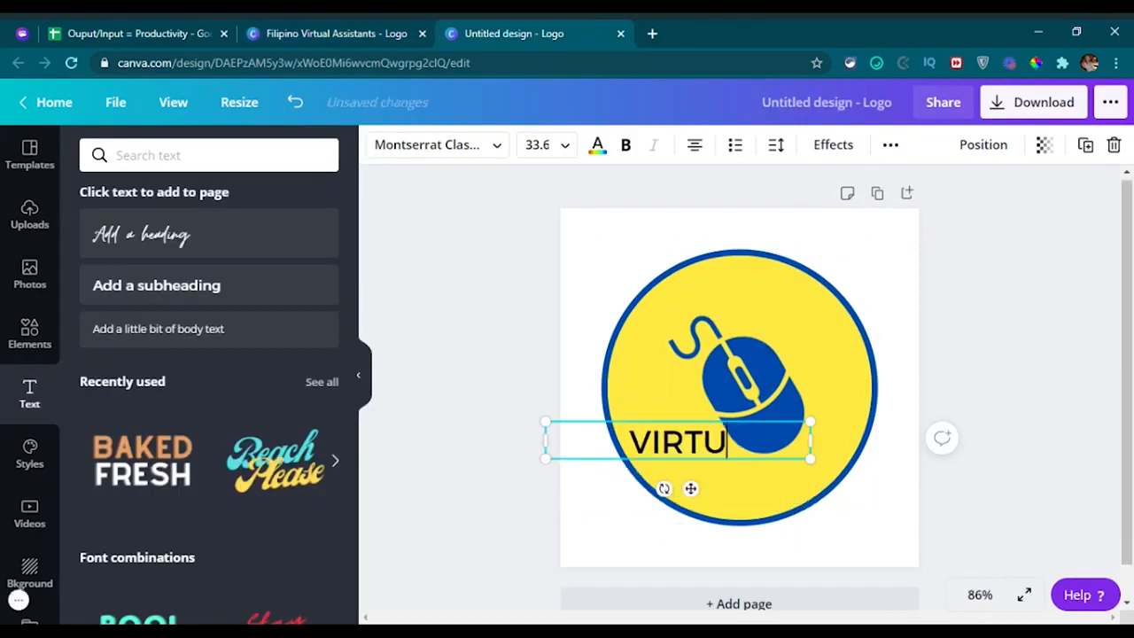
text(AL ASSISTANTS )
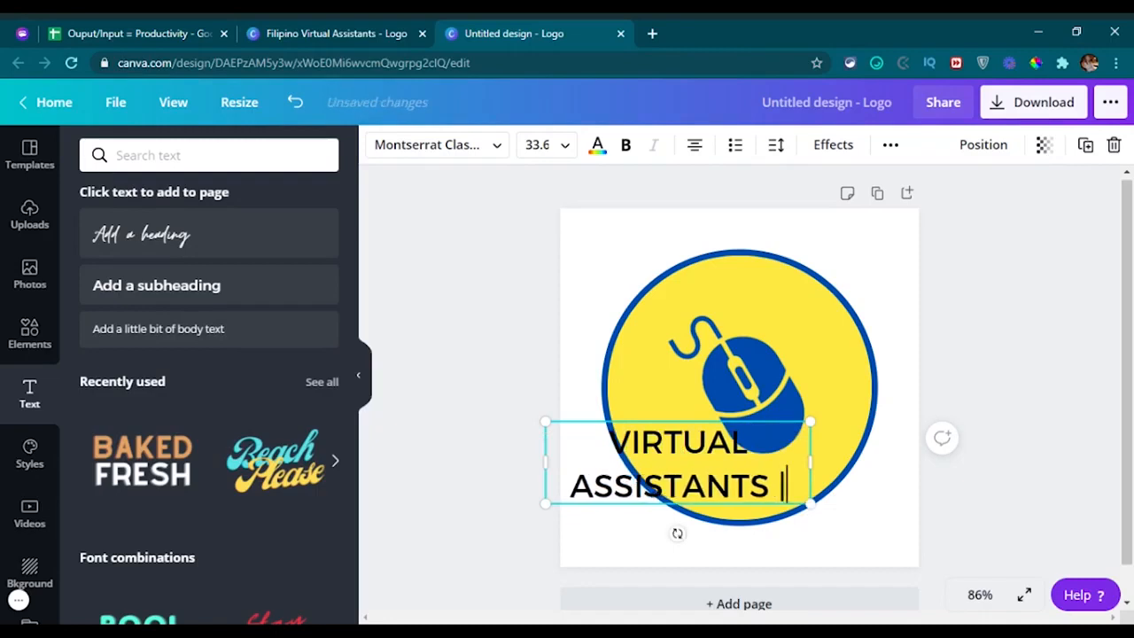
text( | FREELANCER)
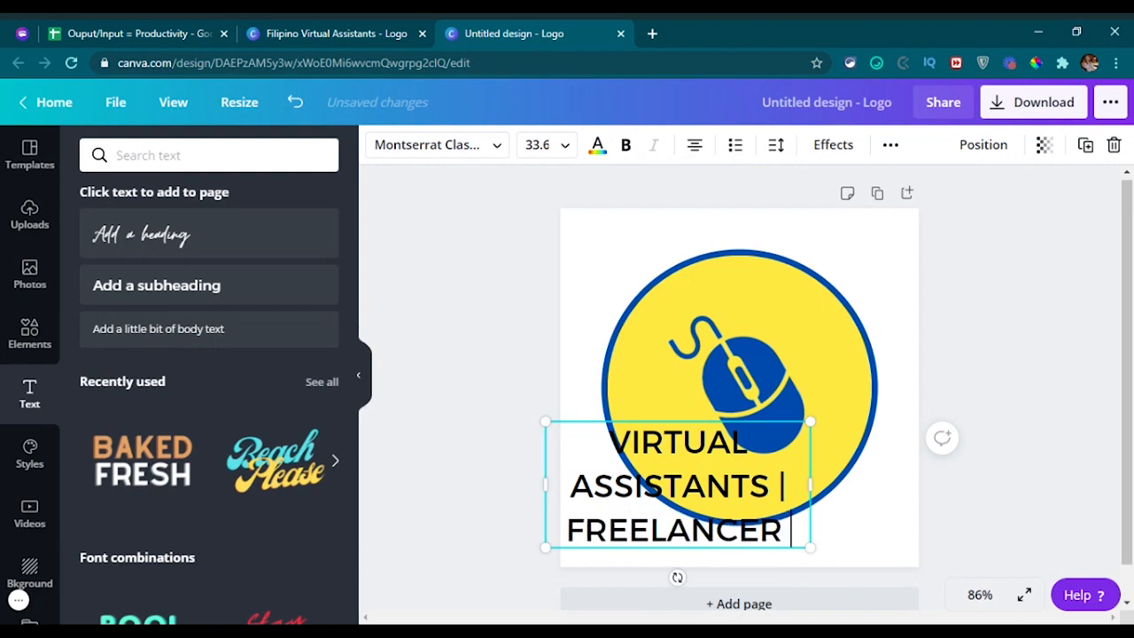
text(S PH)
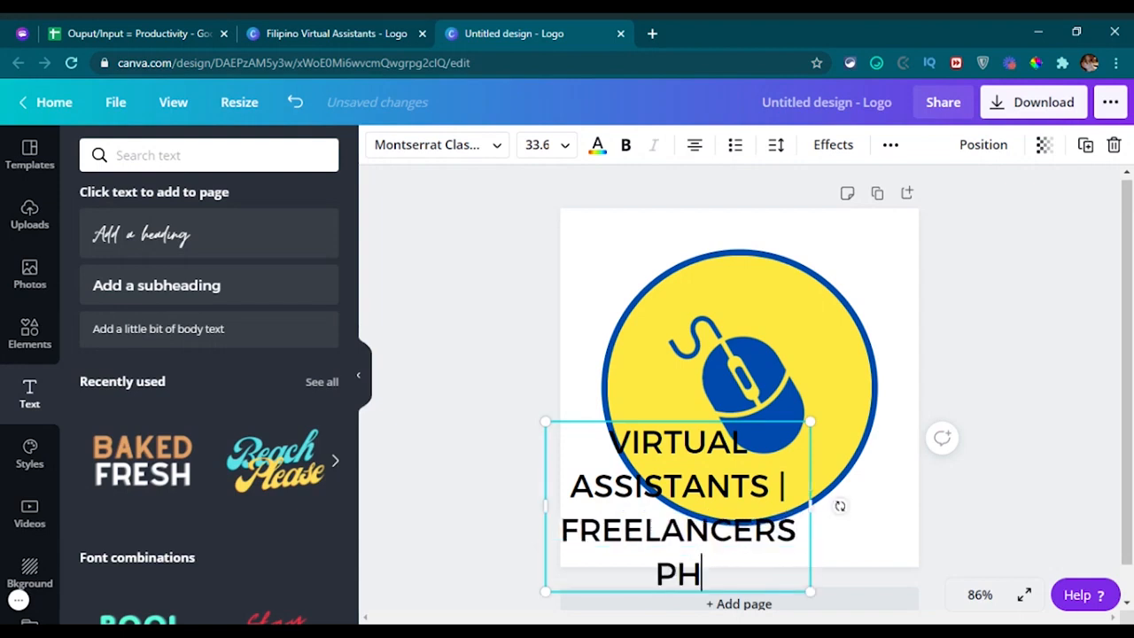
click(887, 517)
Move the text block up from the page's lower edge onto the yellow circle
click(712, 519)
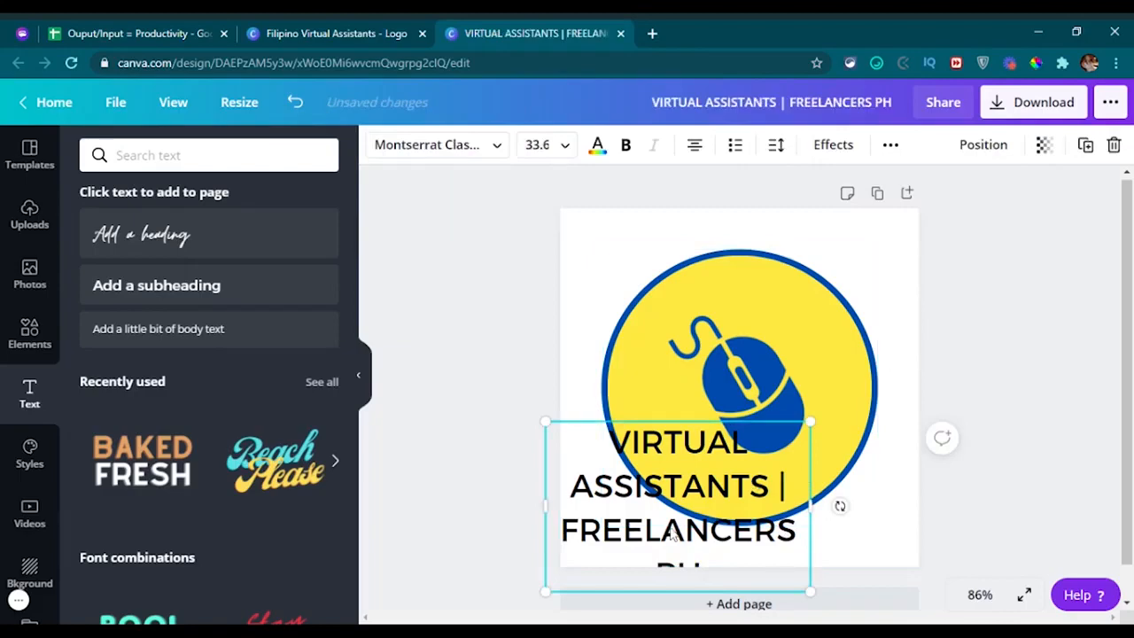
drag(674, 532, 698, 372)
mouse_move(675, 440)
mouse_down()
mouse_move(694, 431)
mouse_move(678, 440)
mouse_up()
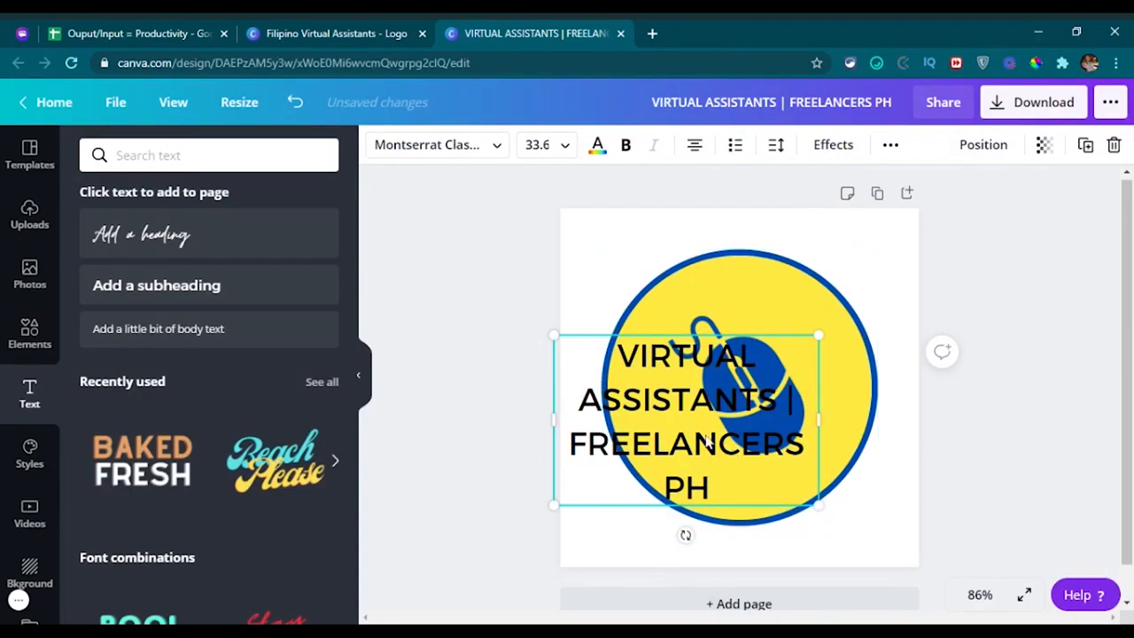
Apply the Curve effect to the text with a curve of 66 and center it inside the yellow circle
click(834, 145)
click(297, 447)
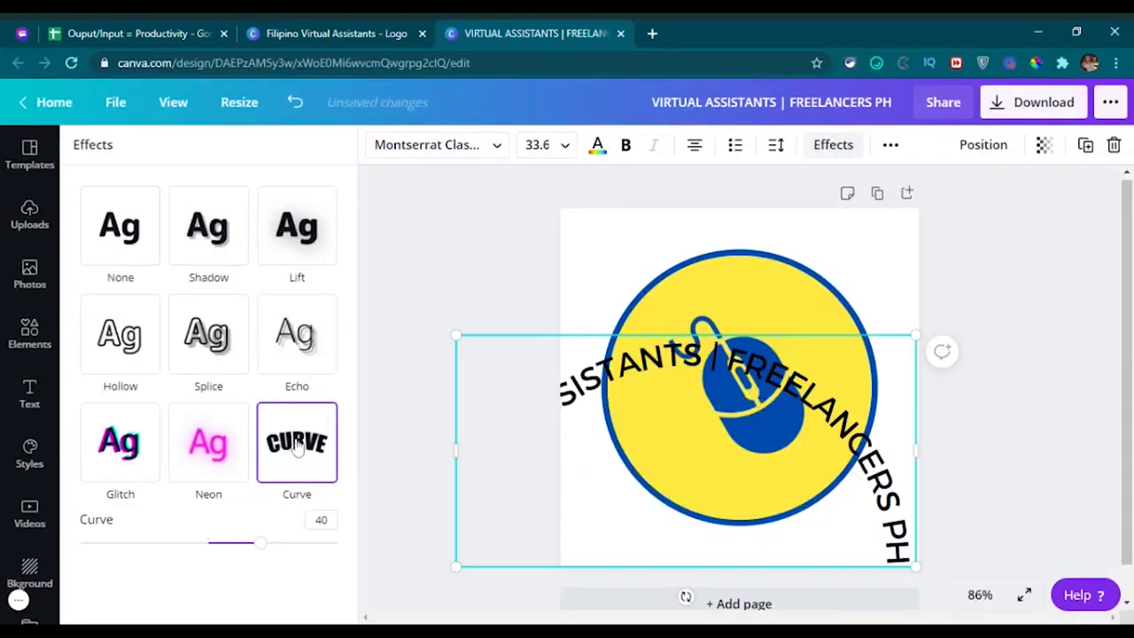
drag(753, 495, 802, 405)
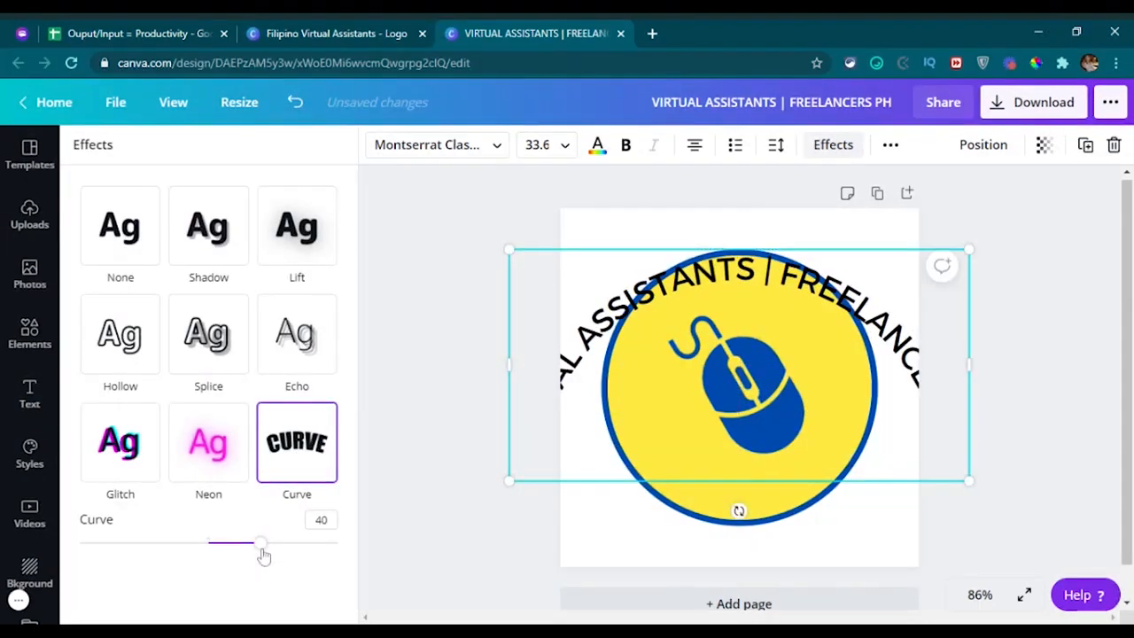
drag(263, 555, 295, 547)
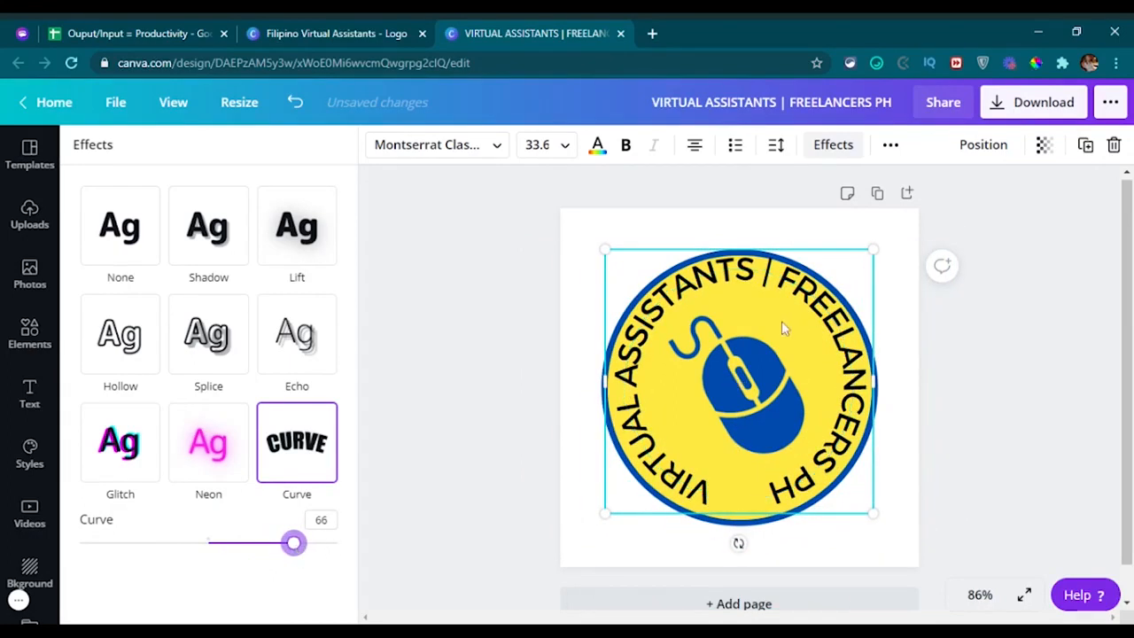
drag(771, 317, 770, 323)
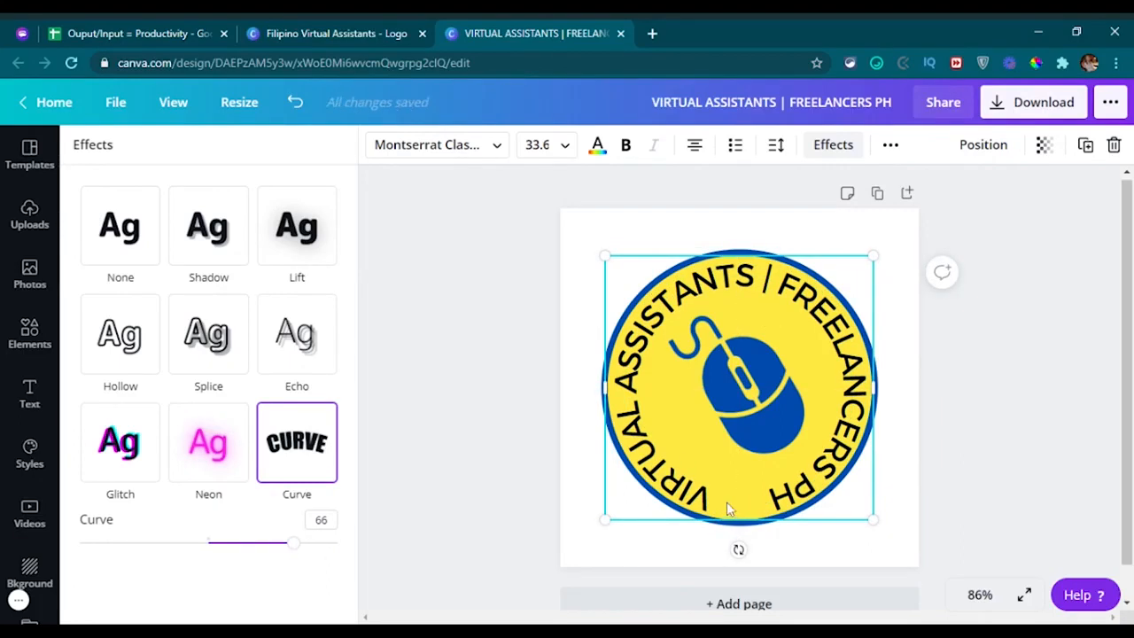
Increase the curved text's letter spacing slightly so the words spread evenly around the circle
click(779, 150)
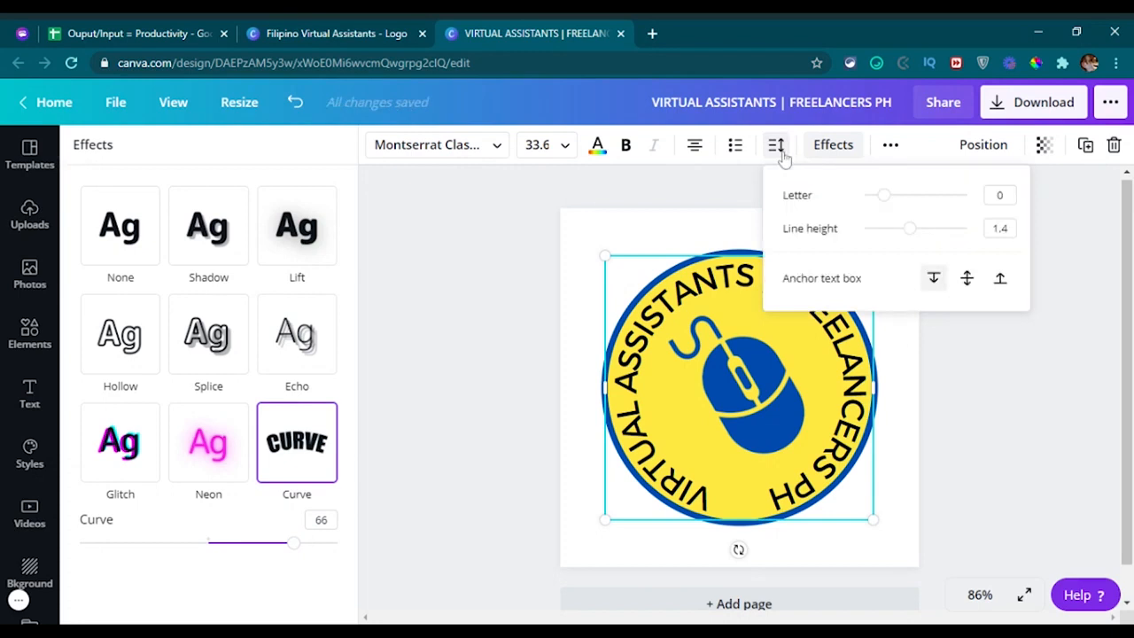
drag(891, 202, 891, 201)
click(1005, 488)
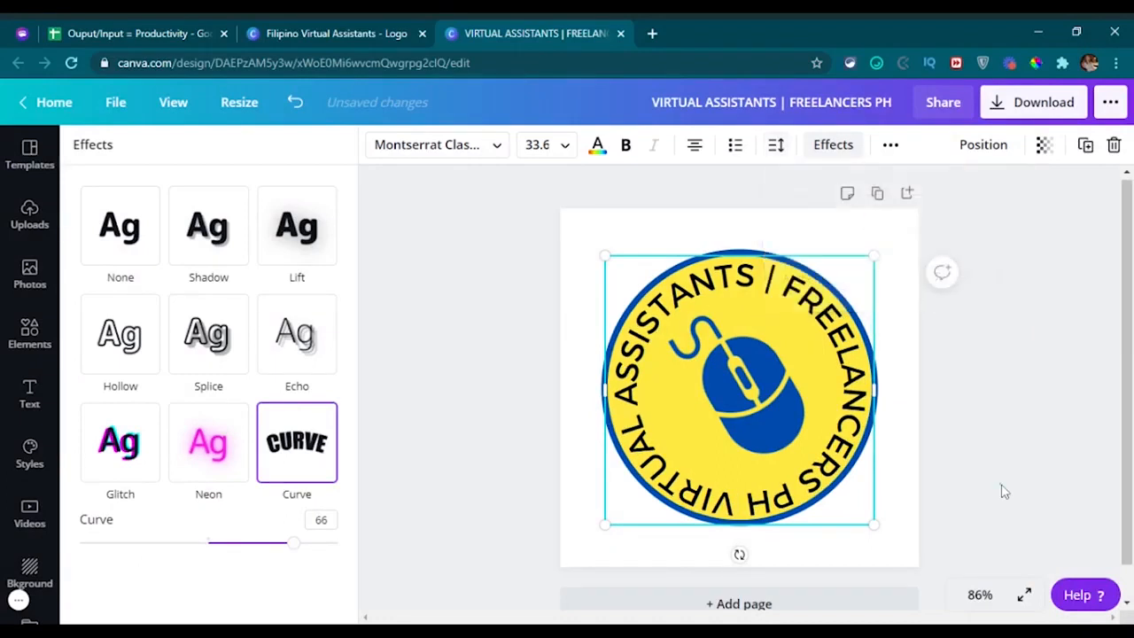